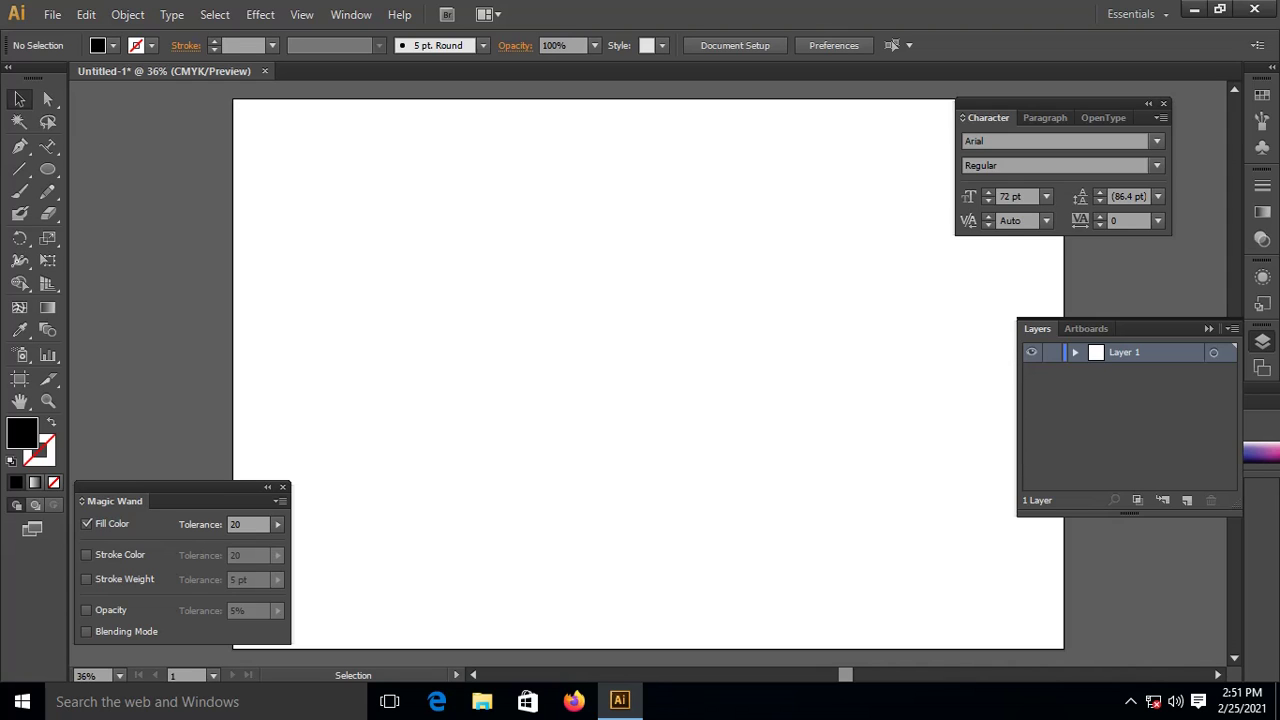
Step: Draw a circle about 847 px wide near the artboard centre with a 1 pt stroke and no fill
drag(47, 169, 120, 211)
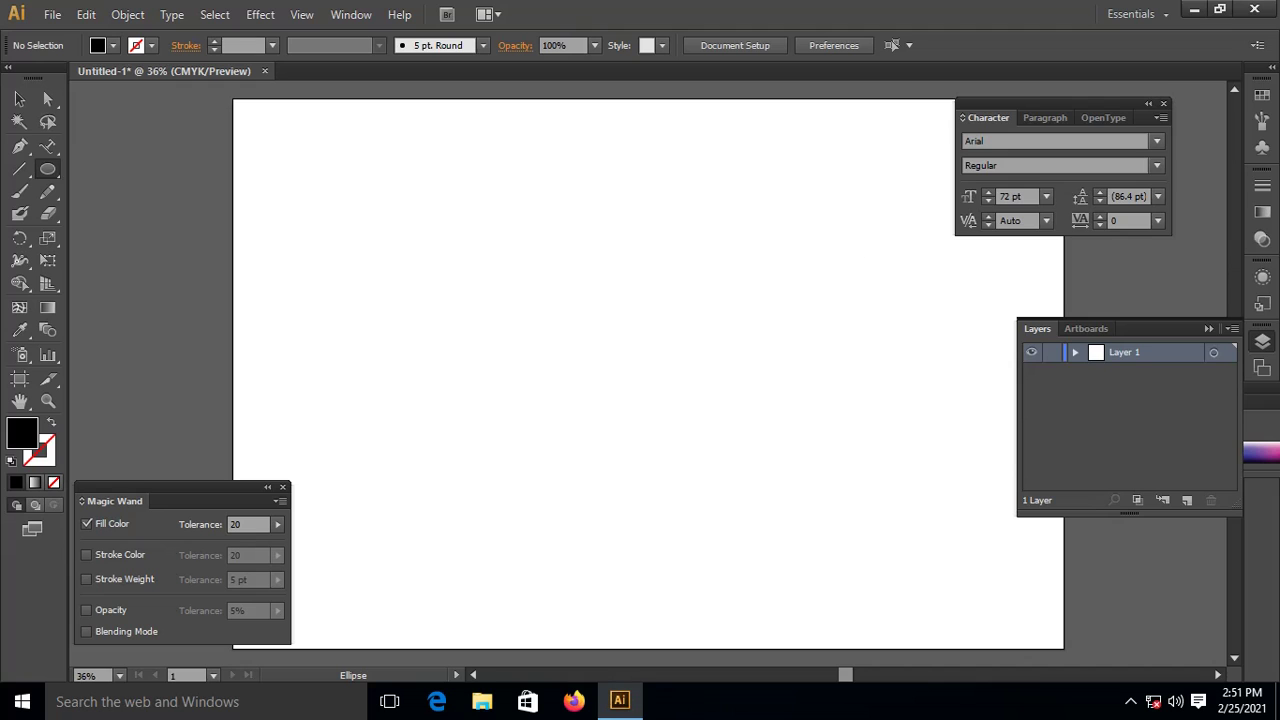
drag(543, 250, 829, 537)
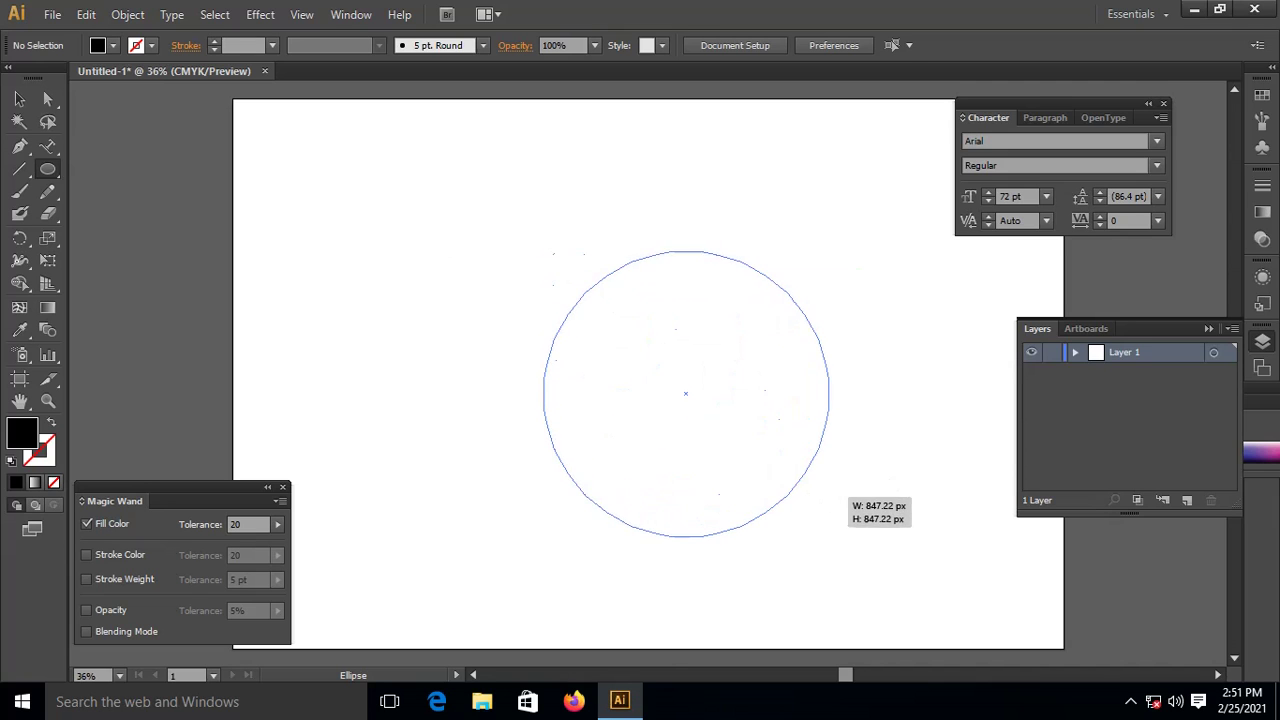
key(shift+x)
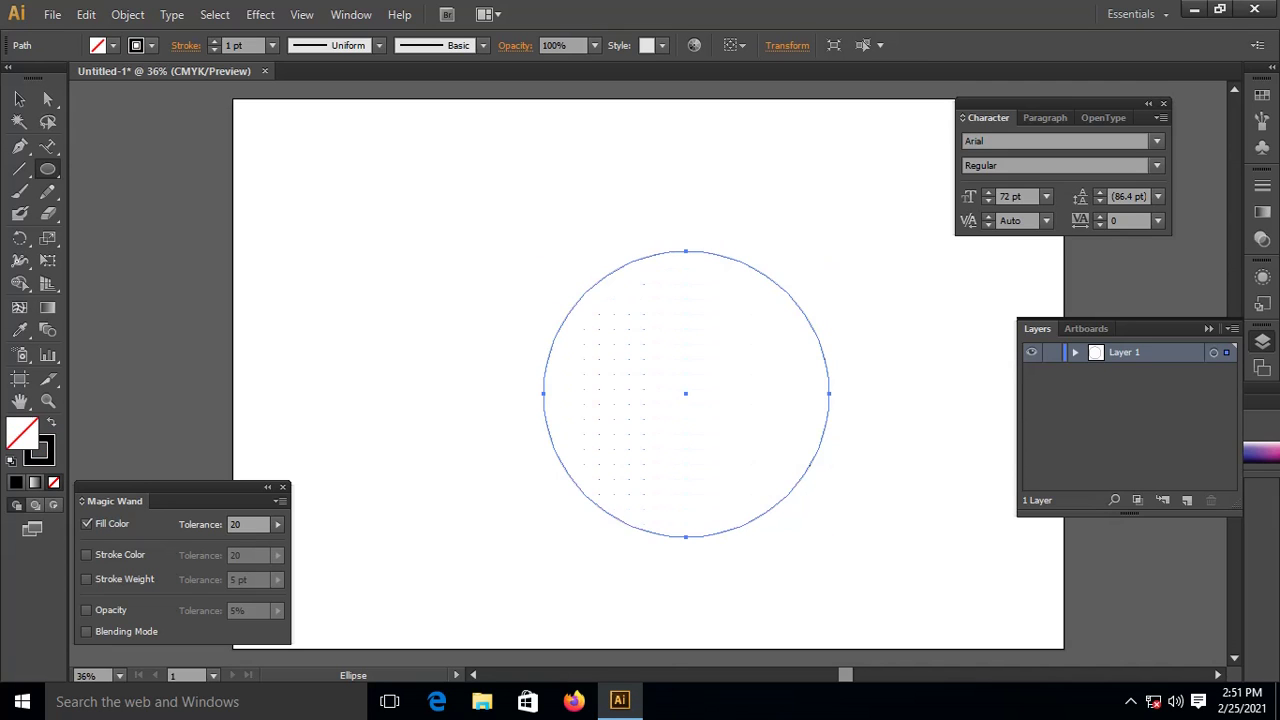
Step: Type 'Type your text' along the circle's top edge using the Type on a Path tool
click(47, 145)
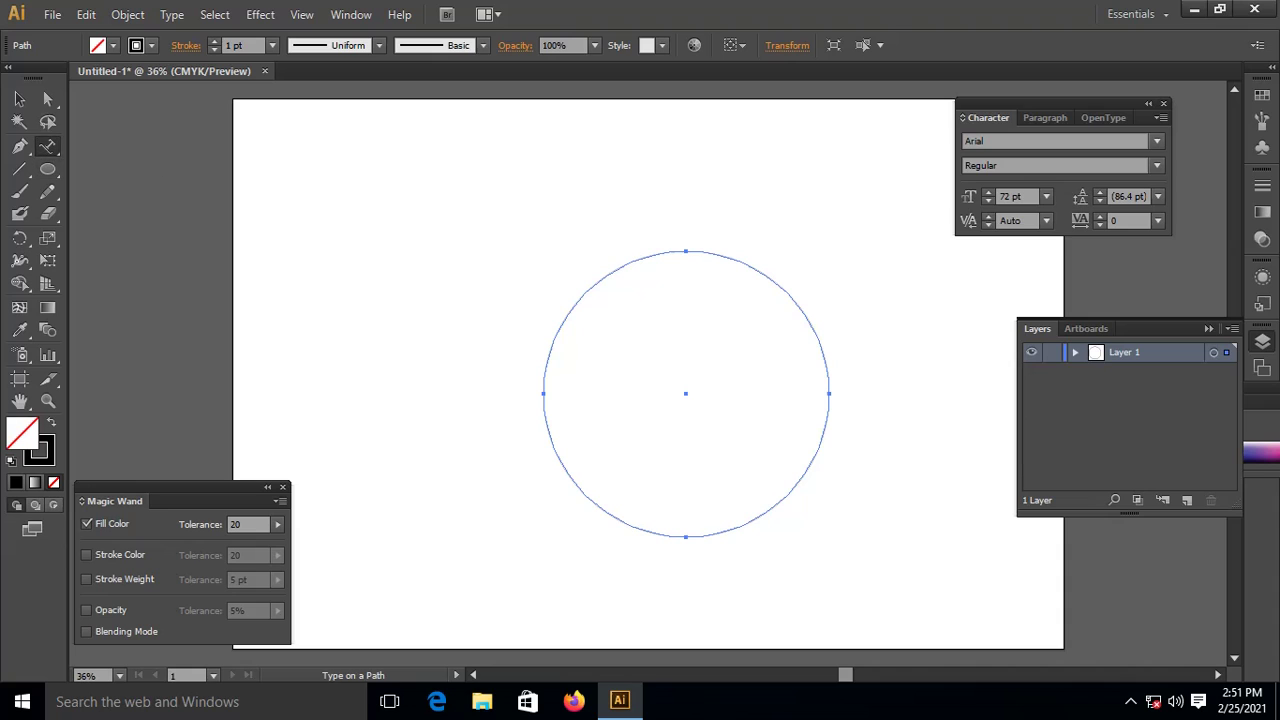
drag(47, 145, 150, 190)
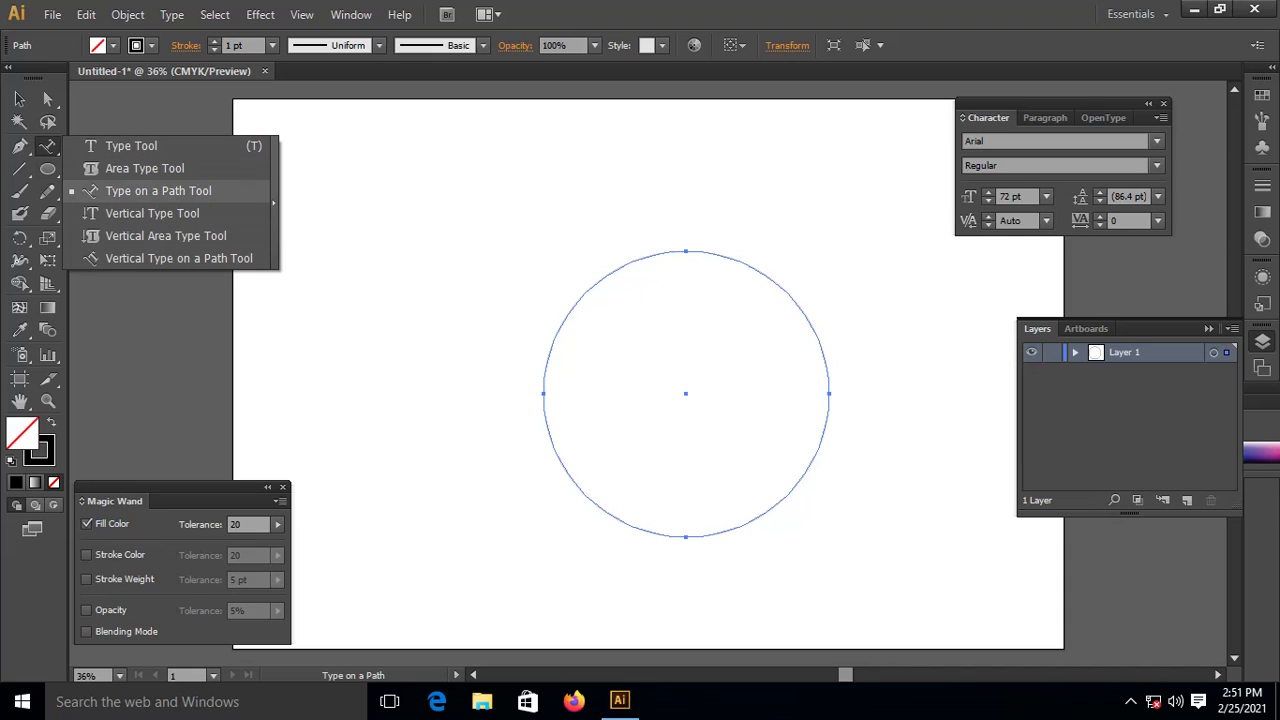
click(158, 190)
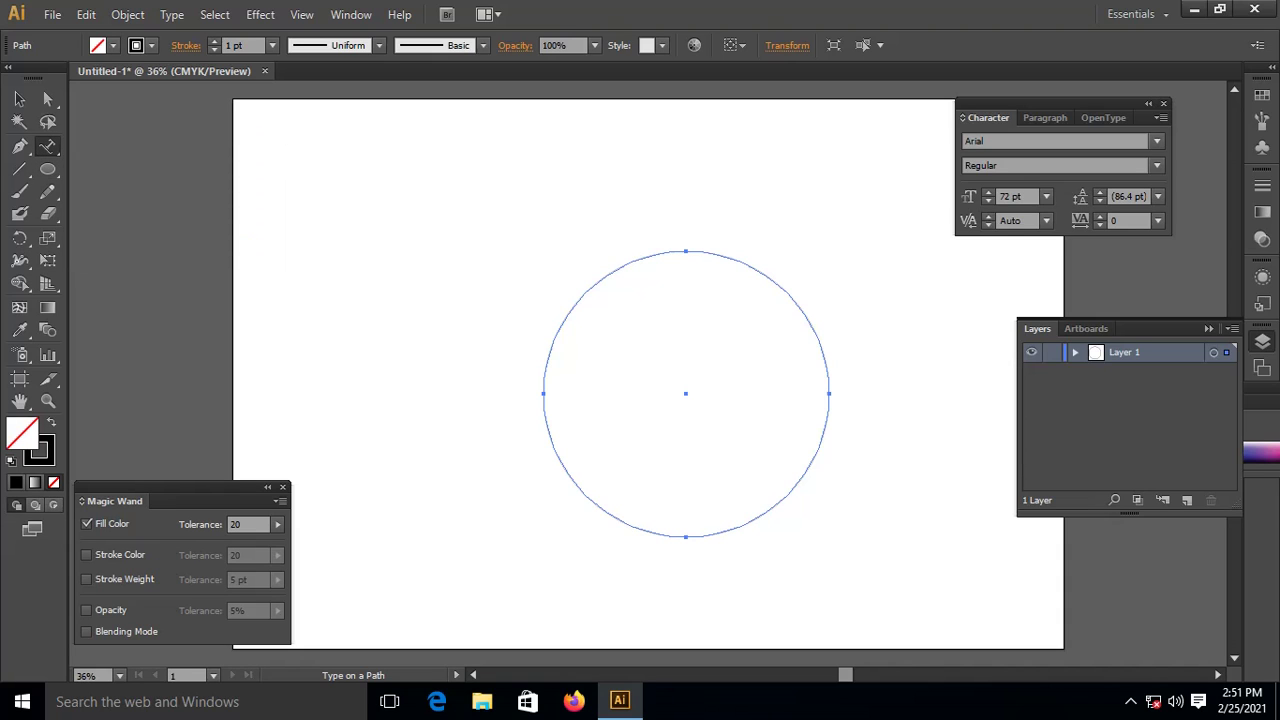
click(655, 253)
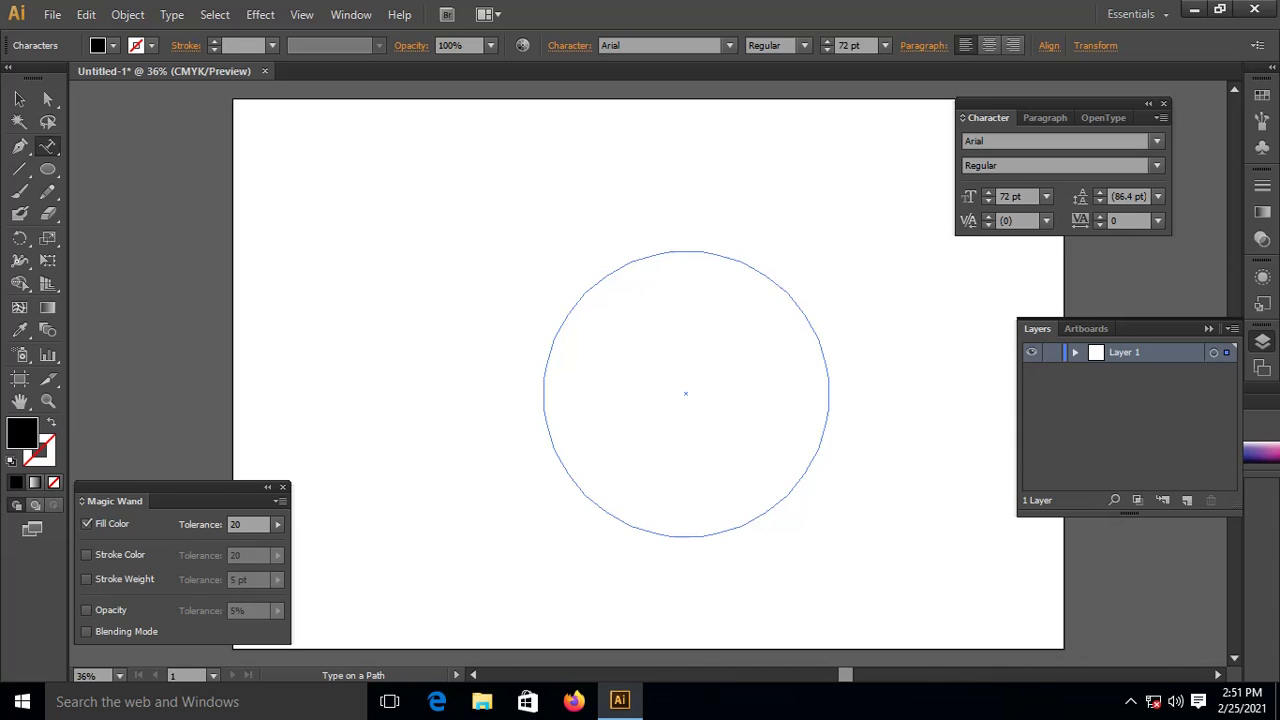
text(Ty)
text(pe y)
text(our)
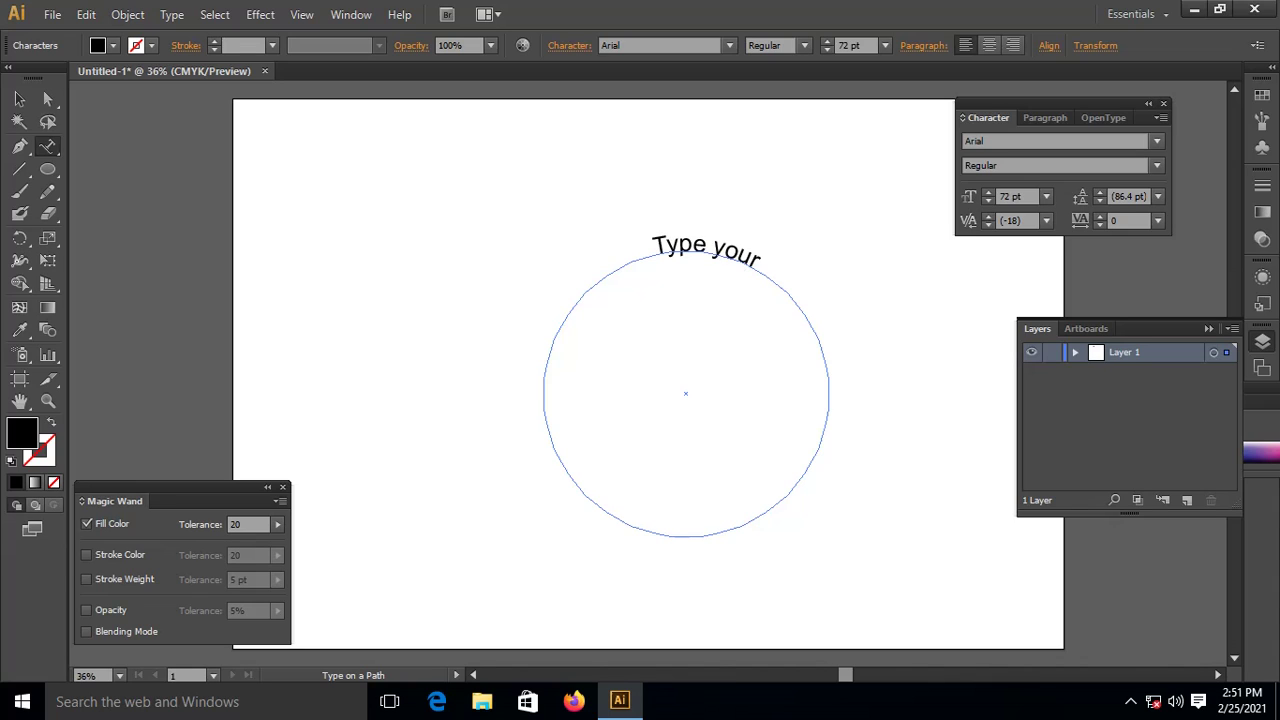
text( text)
Step: Select the circle with its path text, undoing a trial delete
click(20, 100)
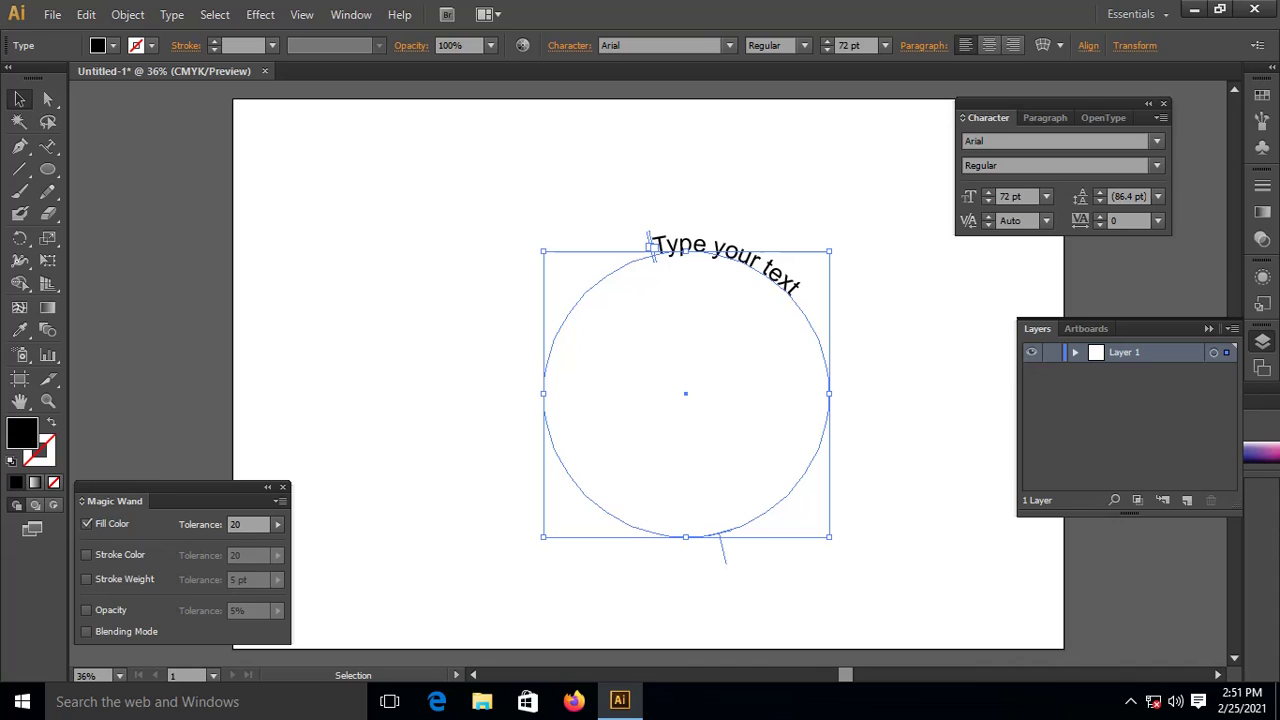
double_click(798, 285)
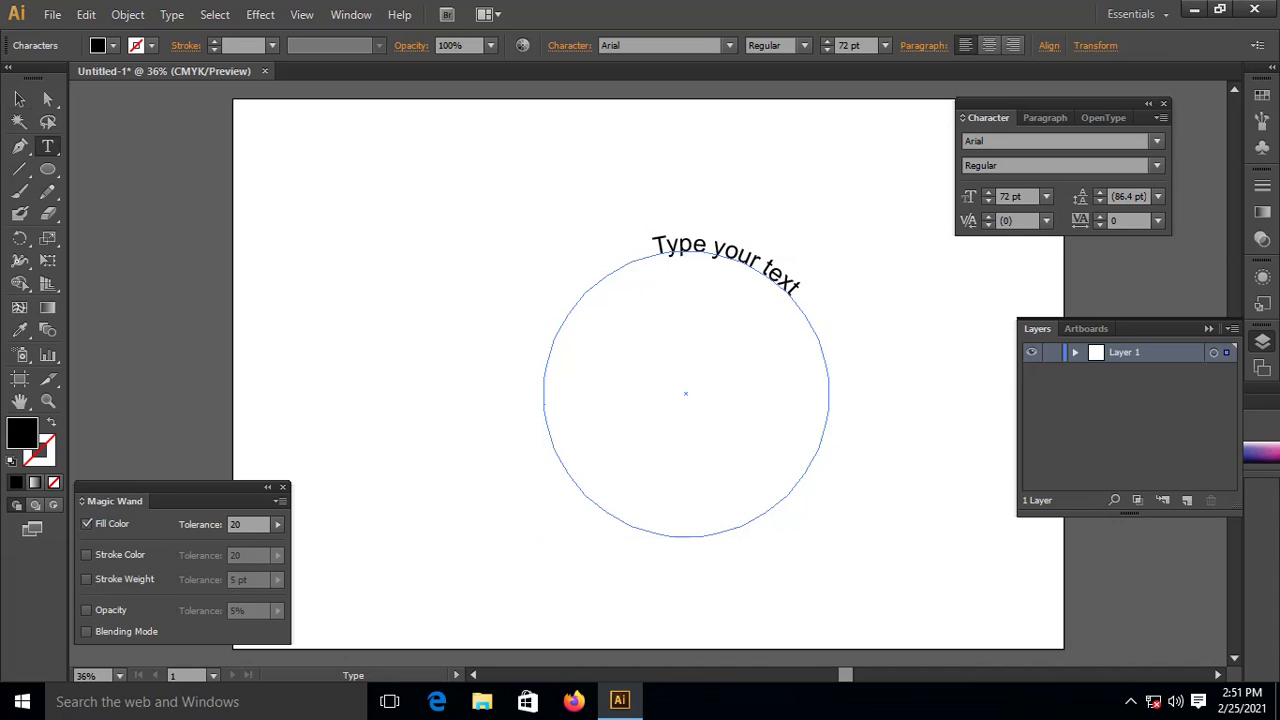
click(20, 121)
click(20, 99)
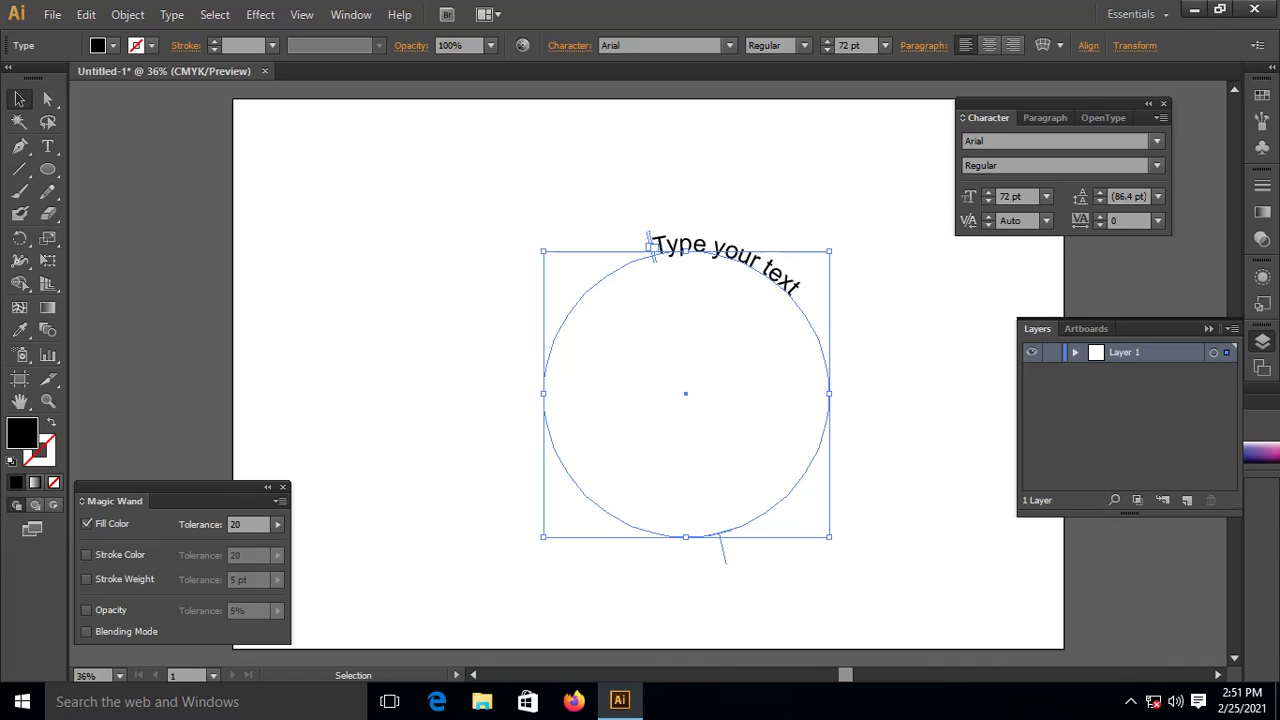
key(Delete)
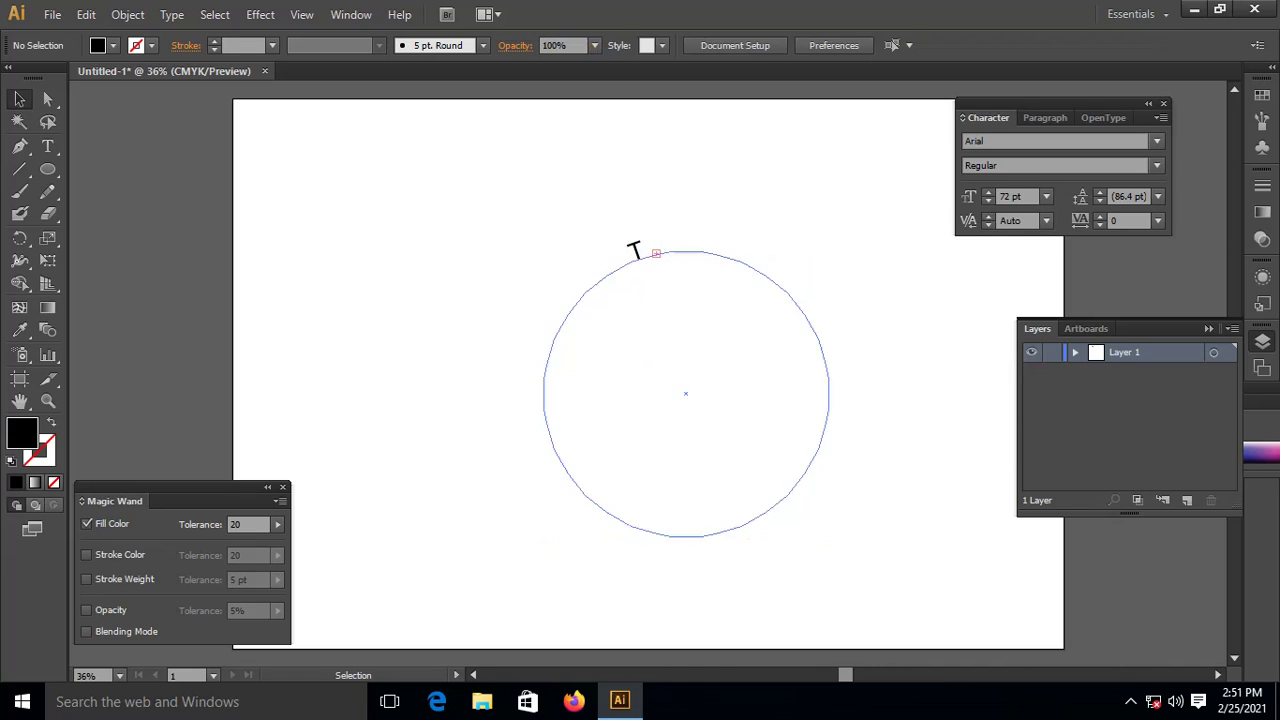
key(ctrl+z)
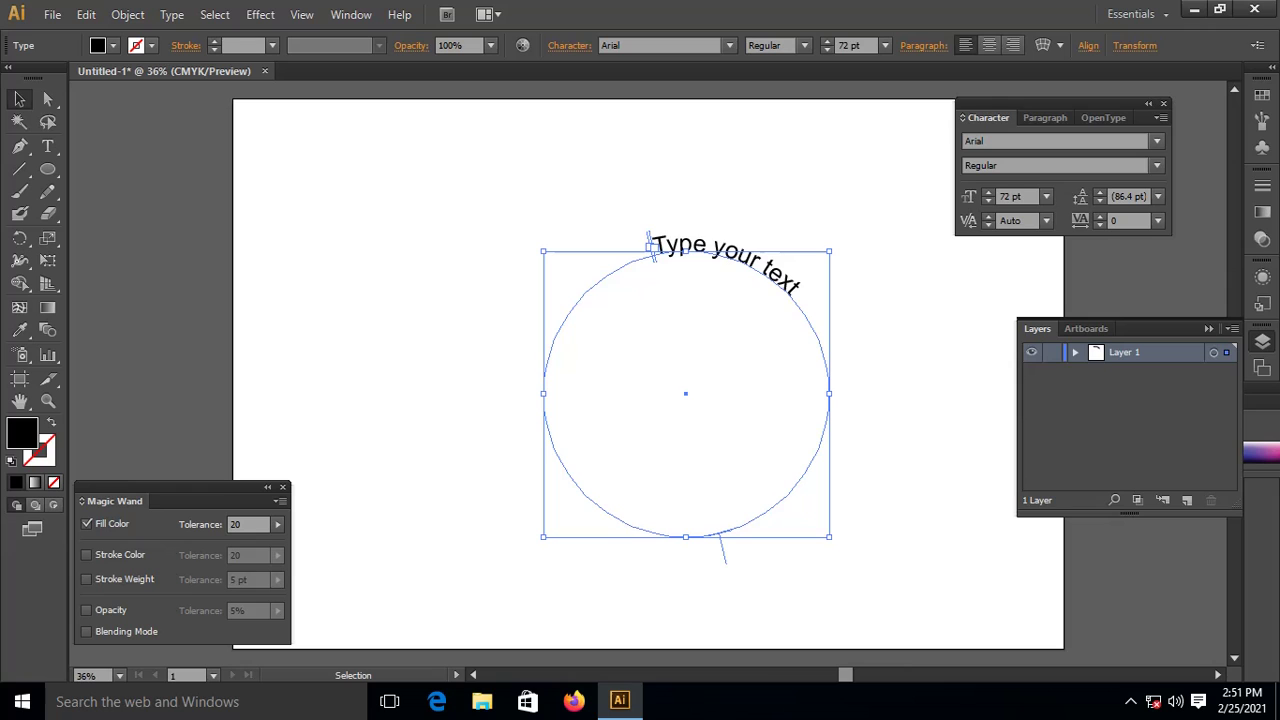
Step: Rotate the circle and text about 17° so the phrase centres over the top
drag(860, 258, 868, 242)
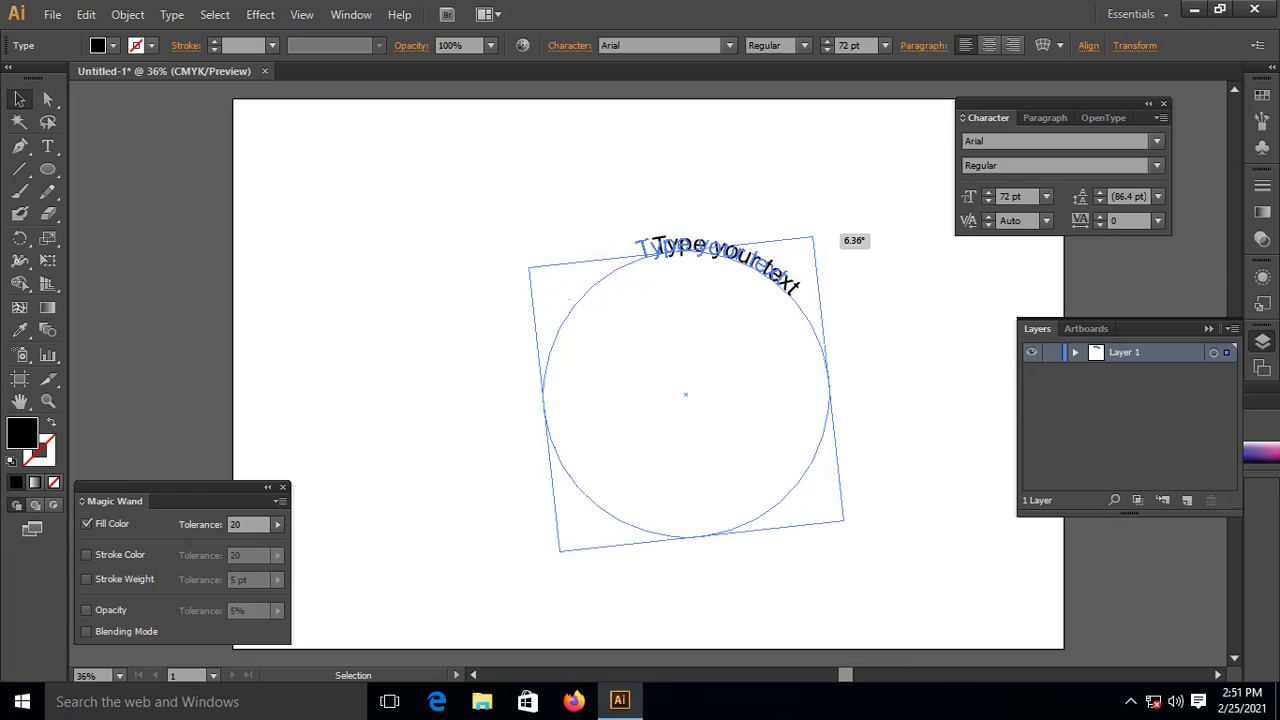
click(868, 242)
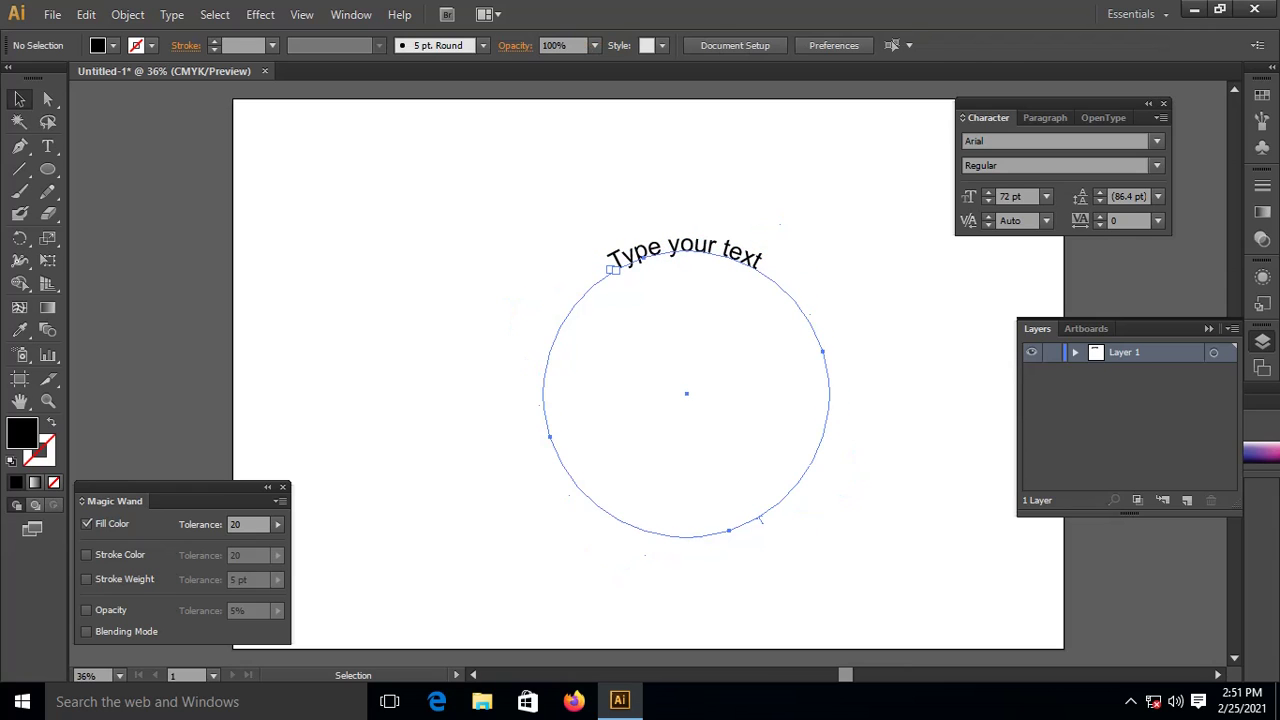
click(760, 520)
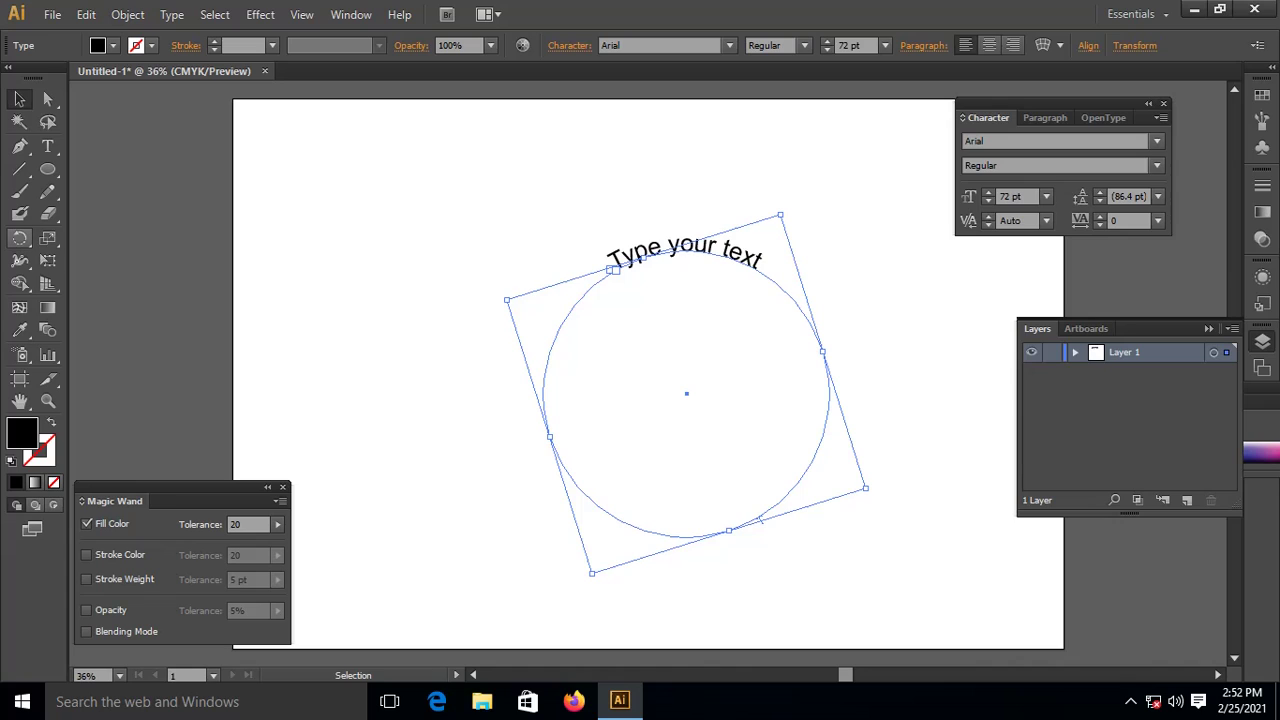
Step: Alt-drag a rotated copy of the path text around the centre, then repeat it twice with Ctrl+D
click(20, 238)
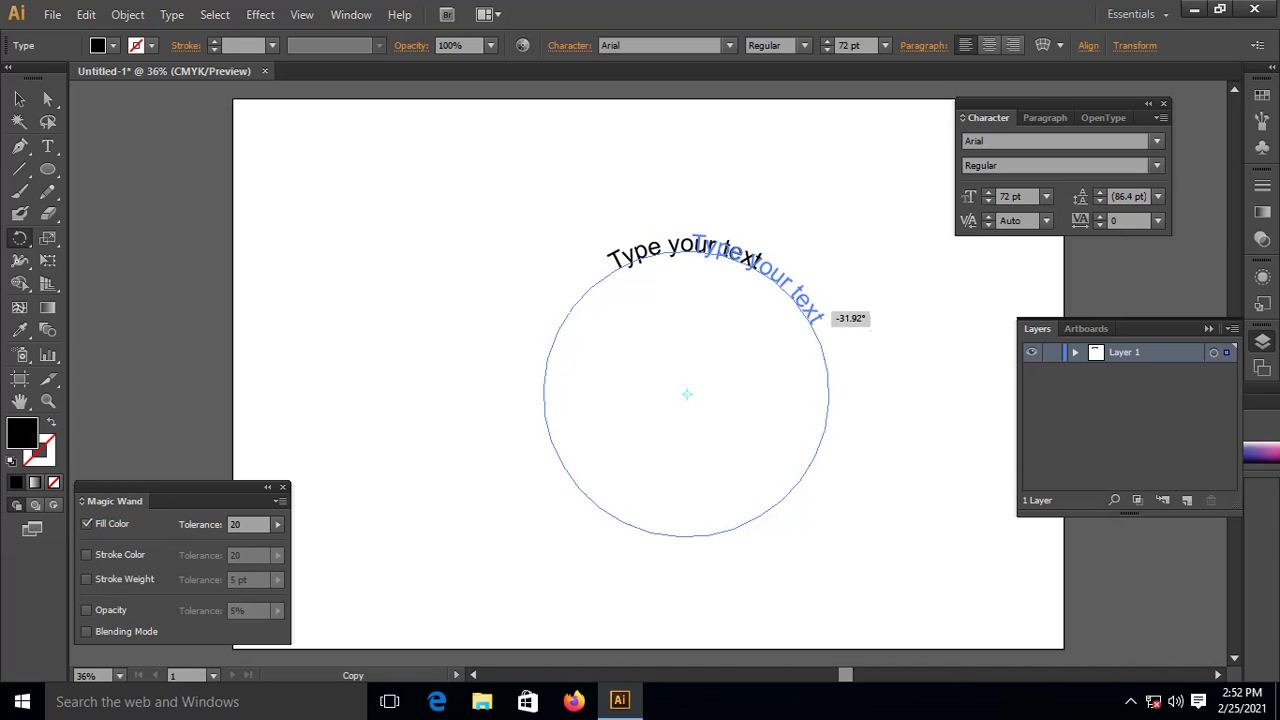
drag(775, 240, 870, 395)
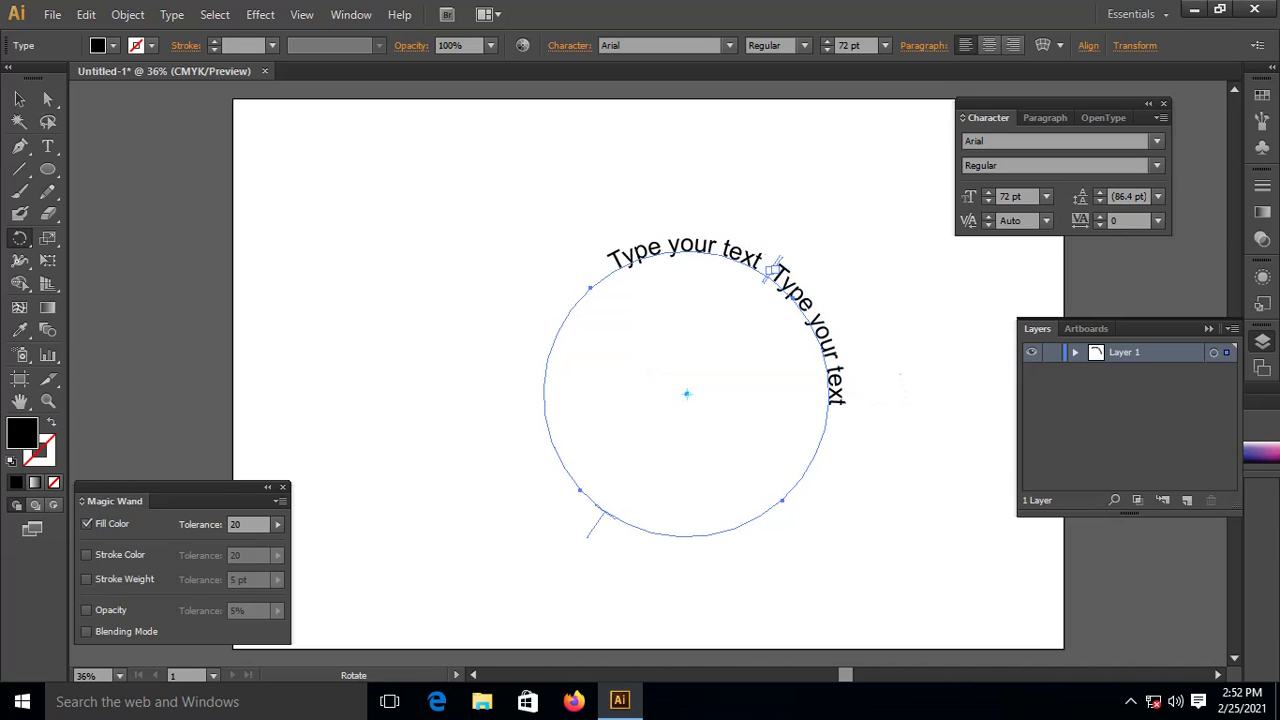
key(ctrl)
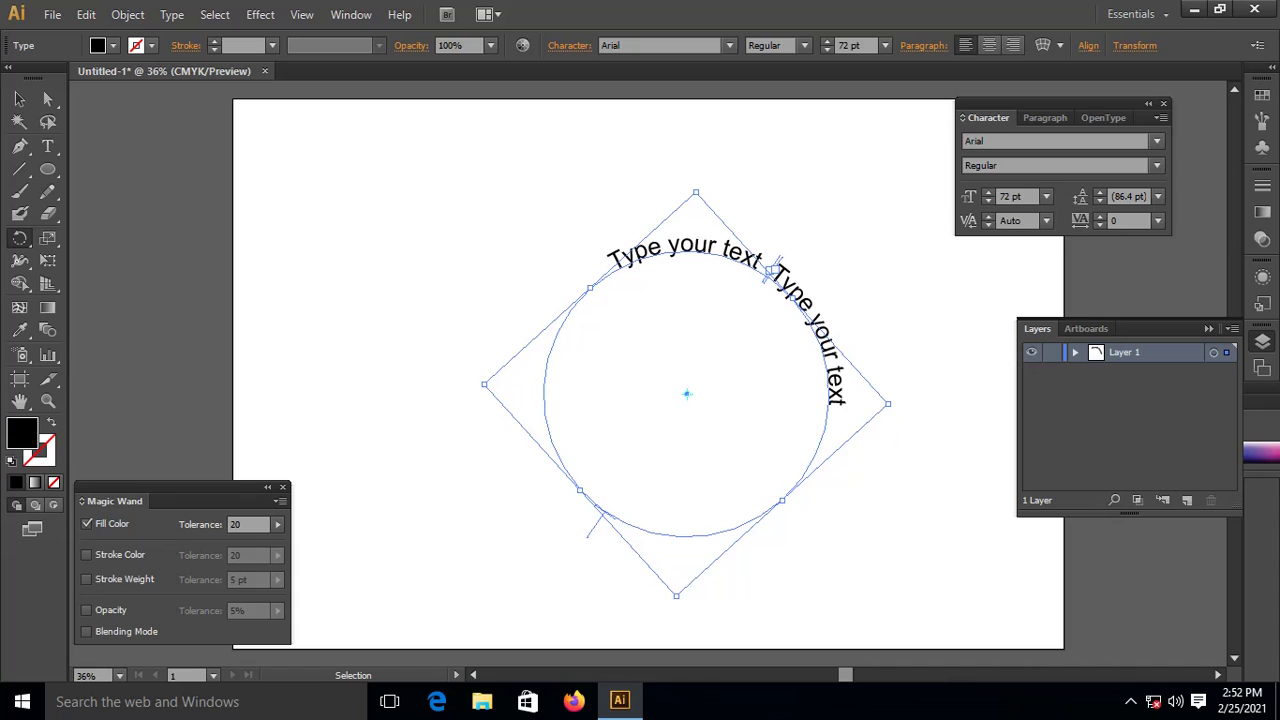
key(ctrl+d)
key(ctrl+d)
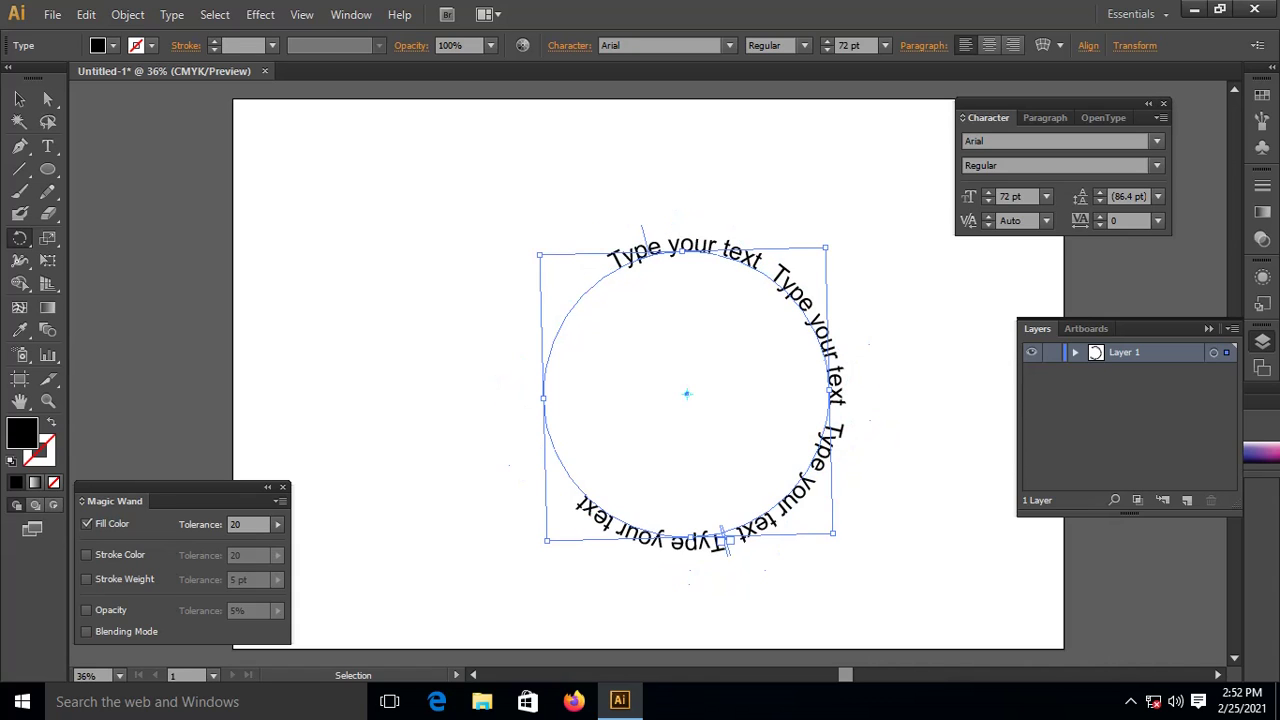
key(ctrl+d)
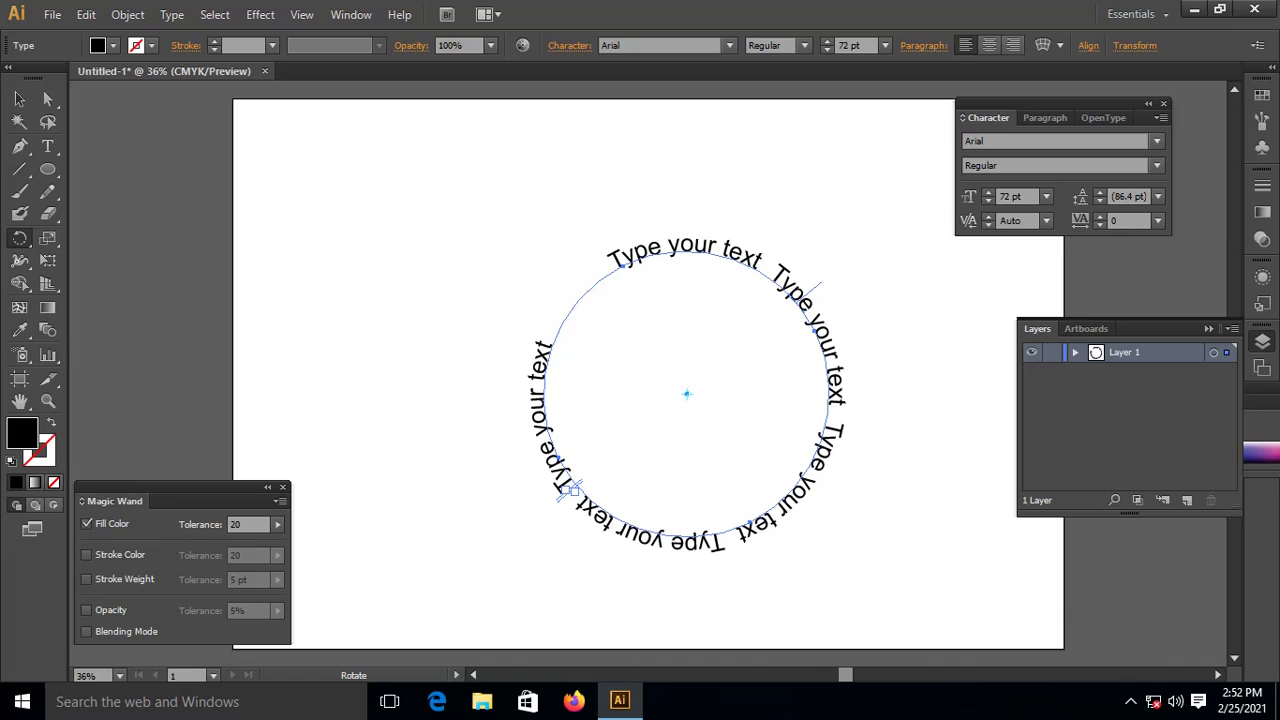
click(19, 99)
key(ctrl+shift+a)
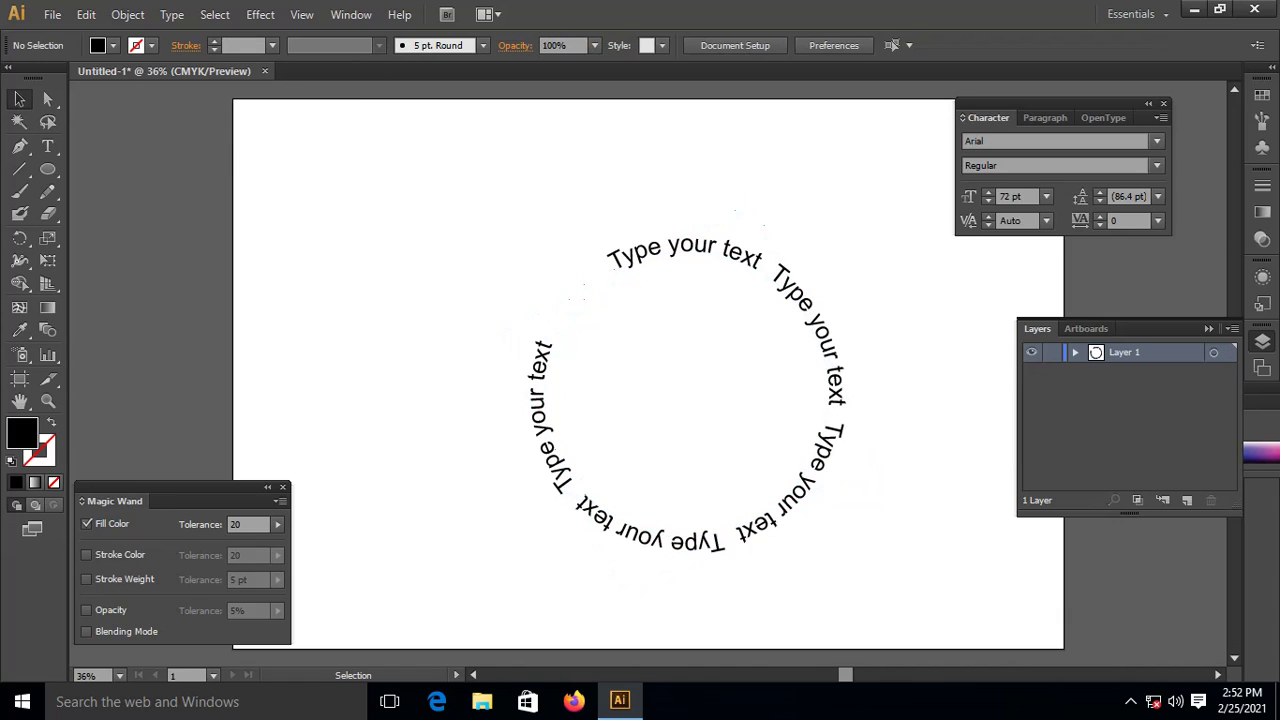
Step: Slide the left 'Type your text' copy up the circle by dragging its path-text brackets
click(570, 490)
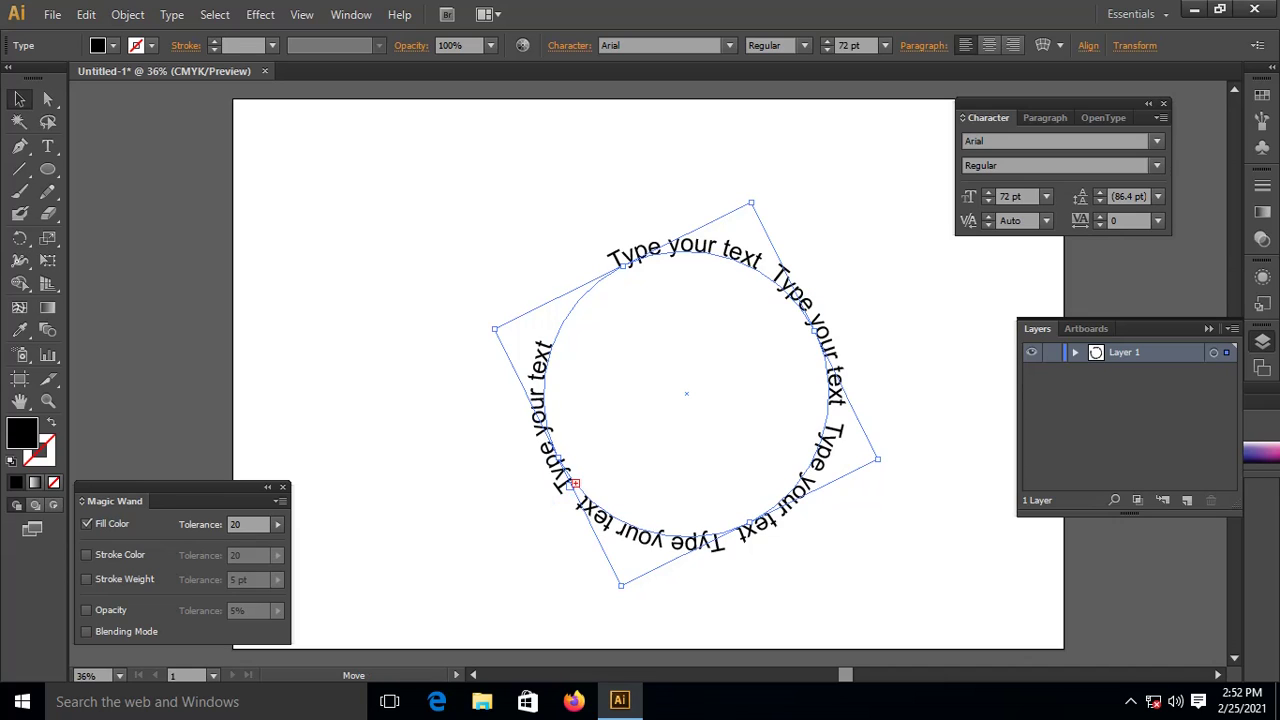
drag(570, 489, 568, 492)
key(a)
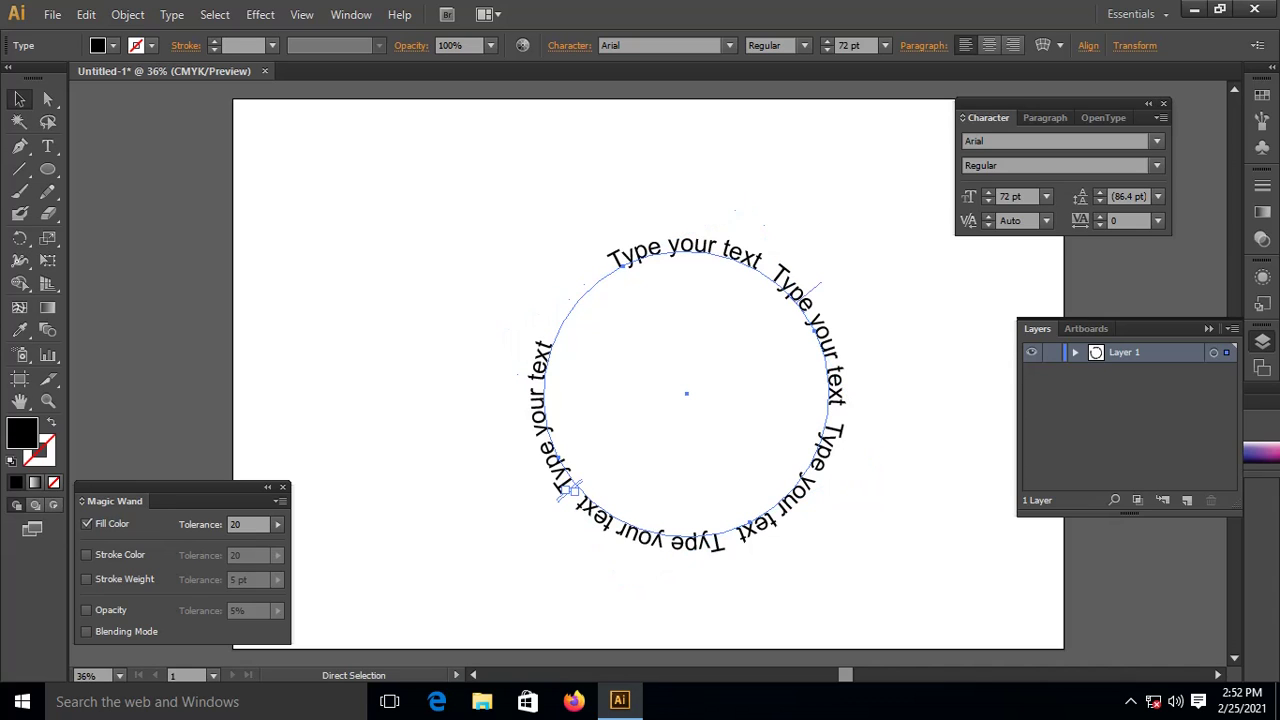
key(v)
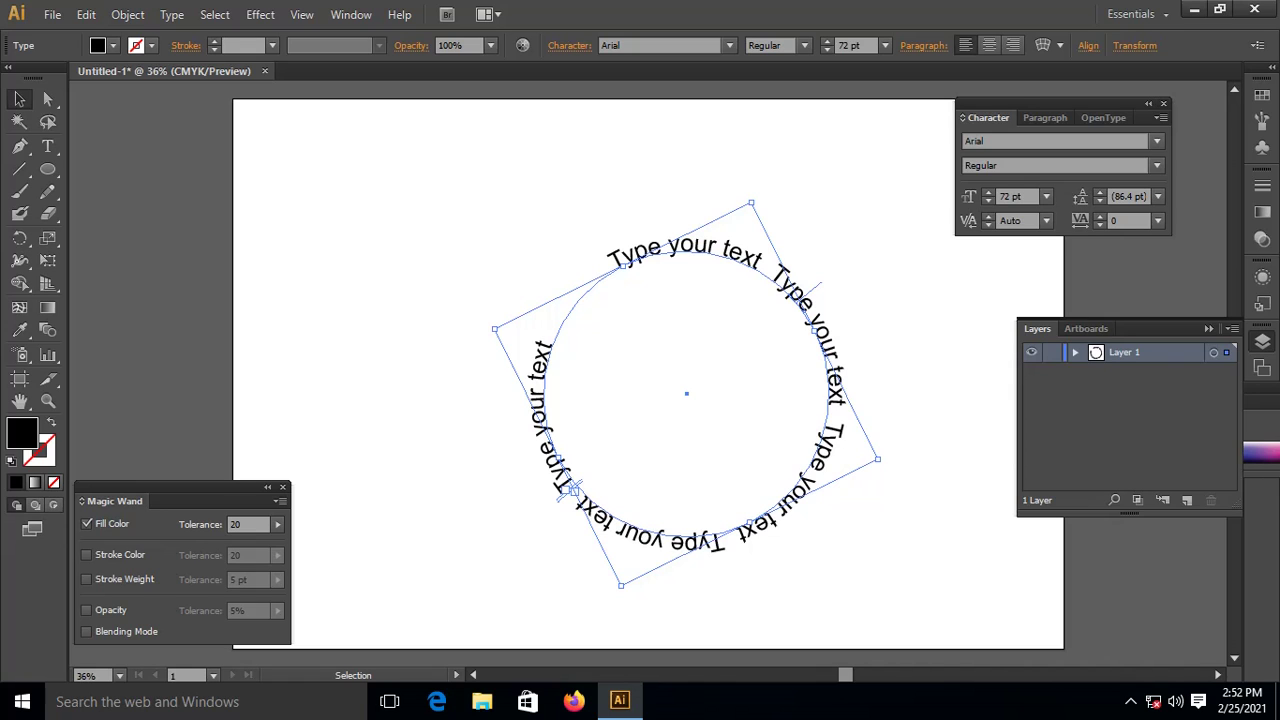
drag(572, 488, 553, 322)
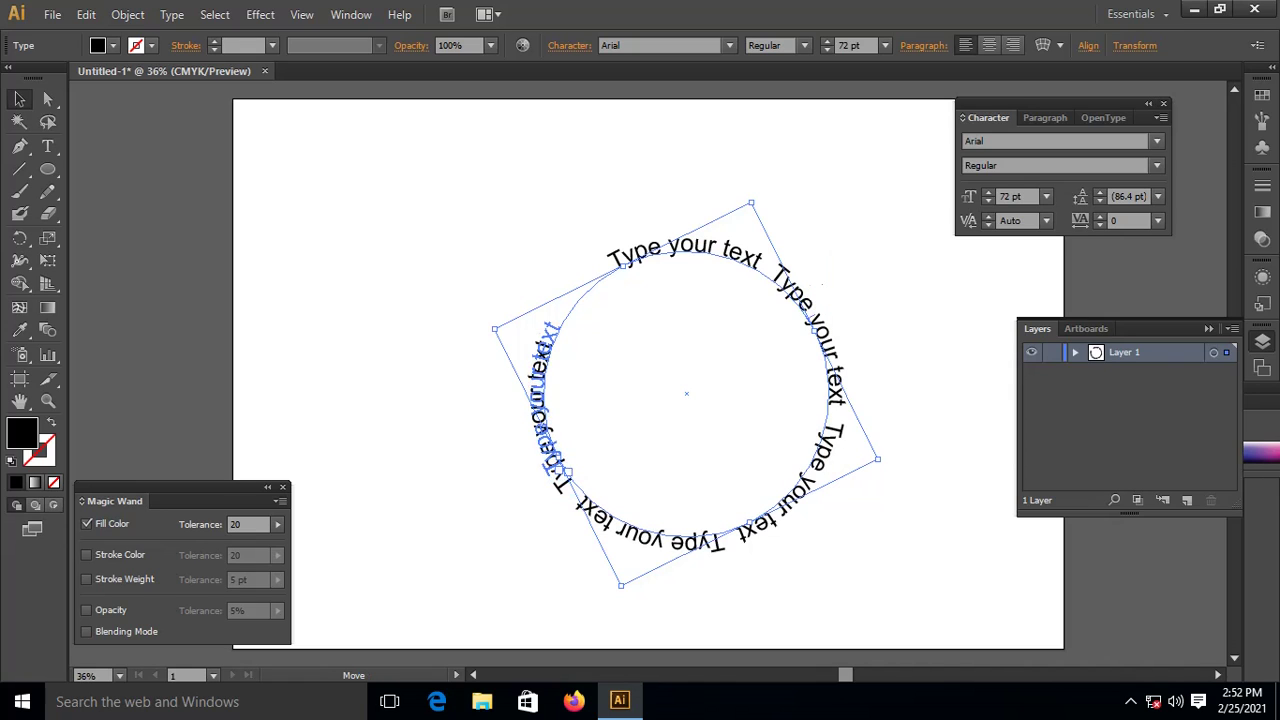
drag(555, 458, 553, 441)
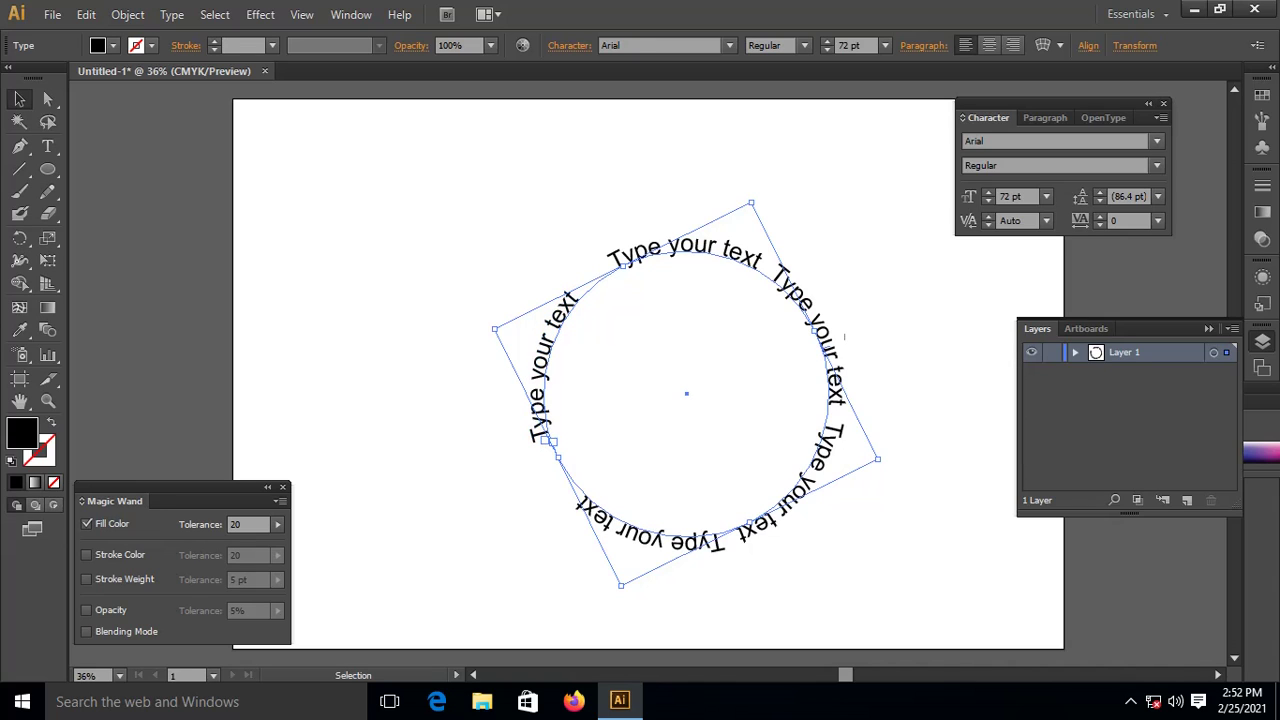
key(ctrl+shift+a)
key(ctrl+a)
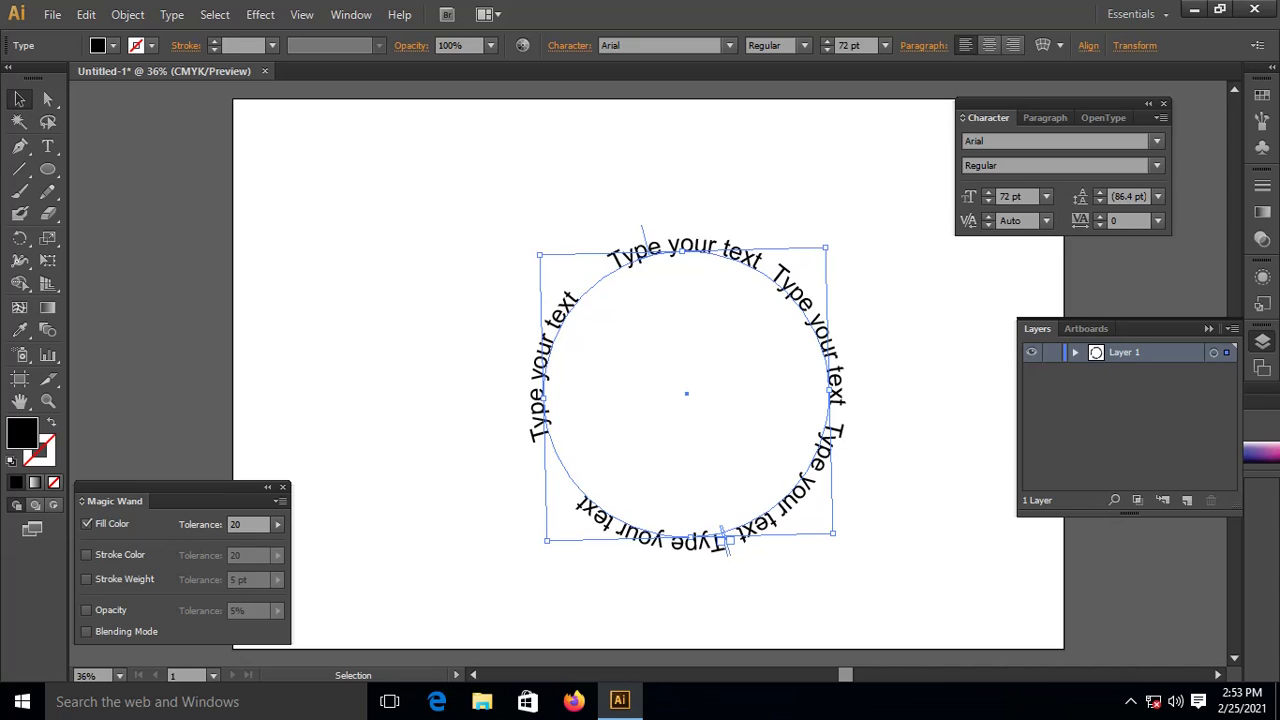
Step: Slide the bottom text copy along the circle
drag(727, 540, 690, 546)
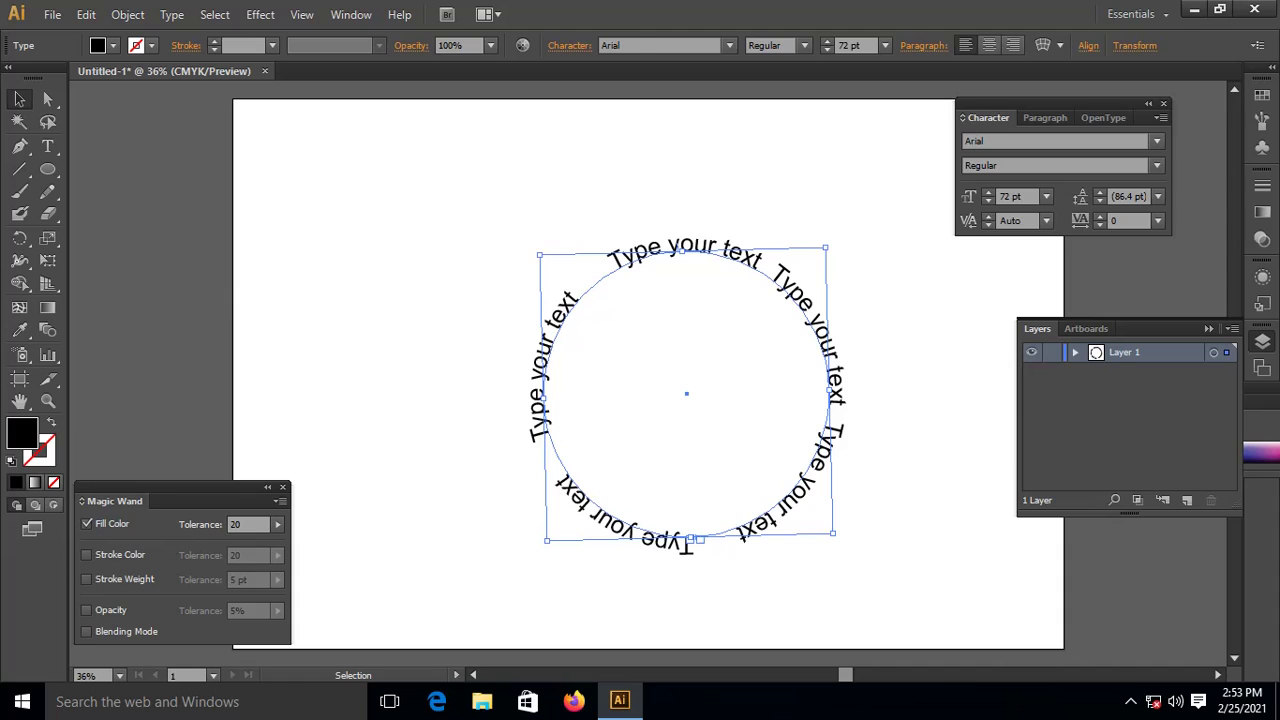
key(ctrl+shift+a)
click(833, 420)
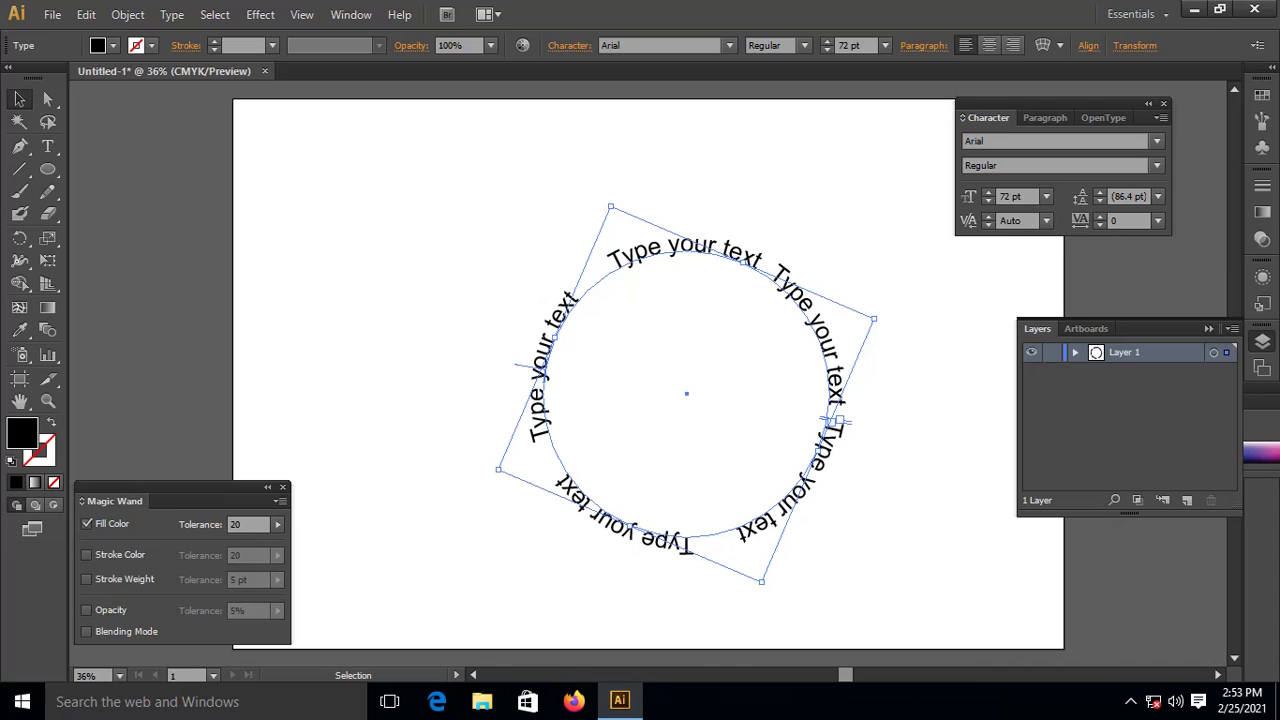
Step: Shift the lower-right copy's start point further around the circle and deselect
double_click(740, 533)
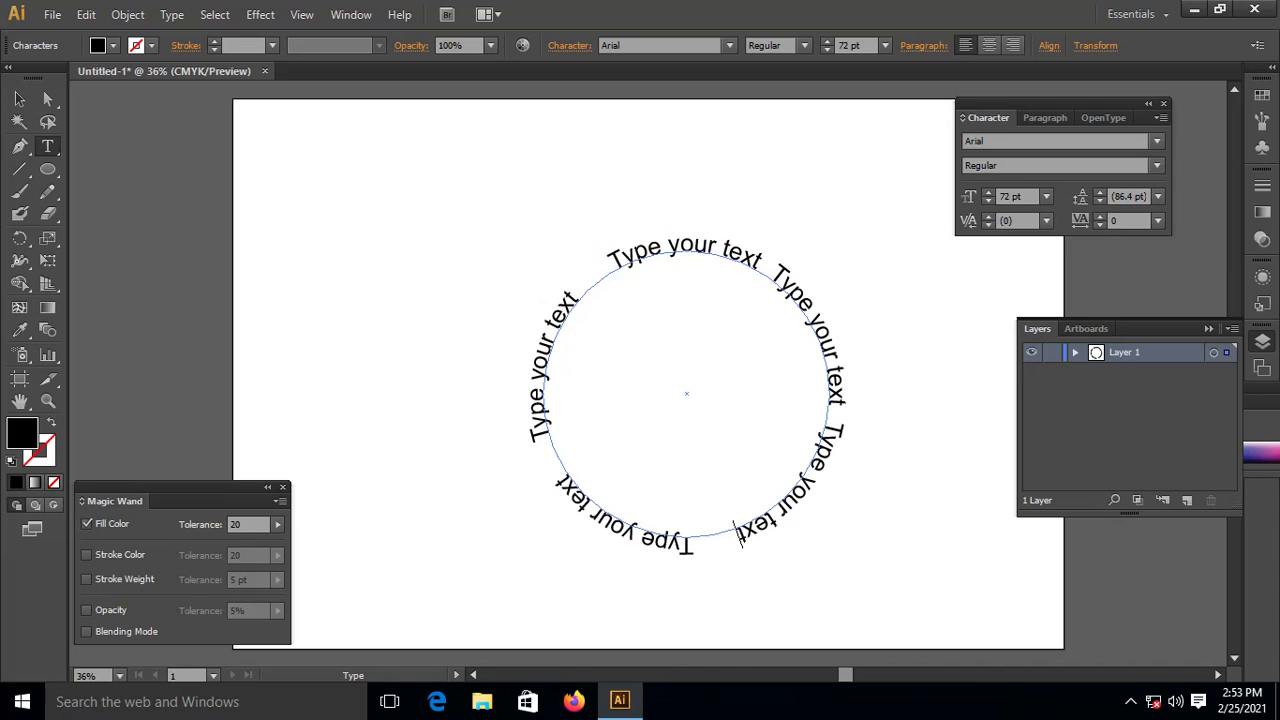
click(19, 98)
click(835, 421)
click(835, 421)
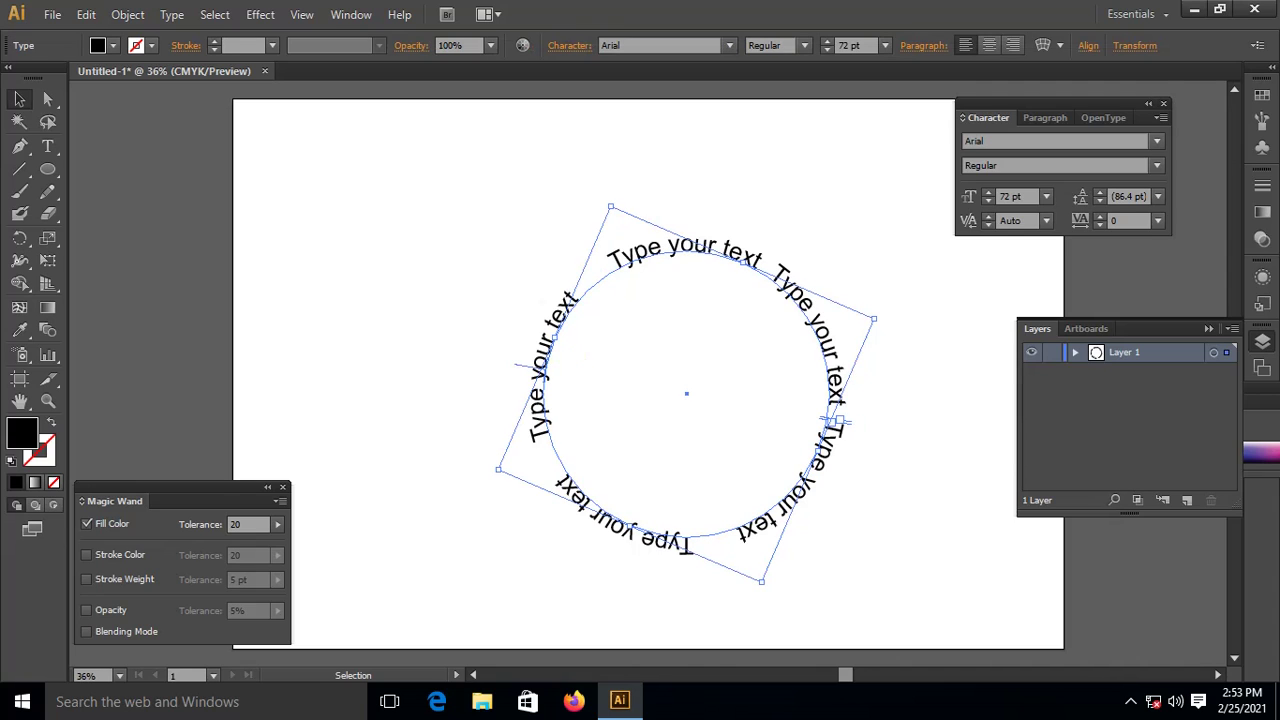
drag(835, 421, 824, 436)
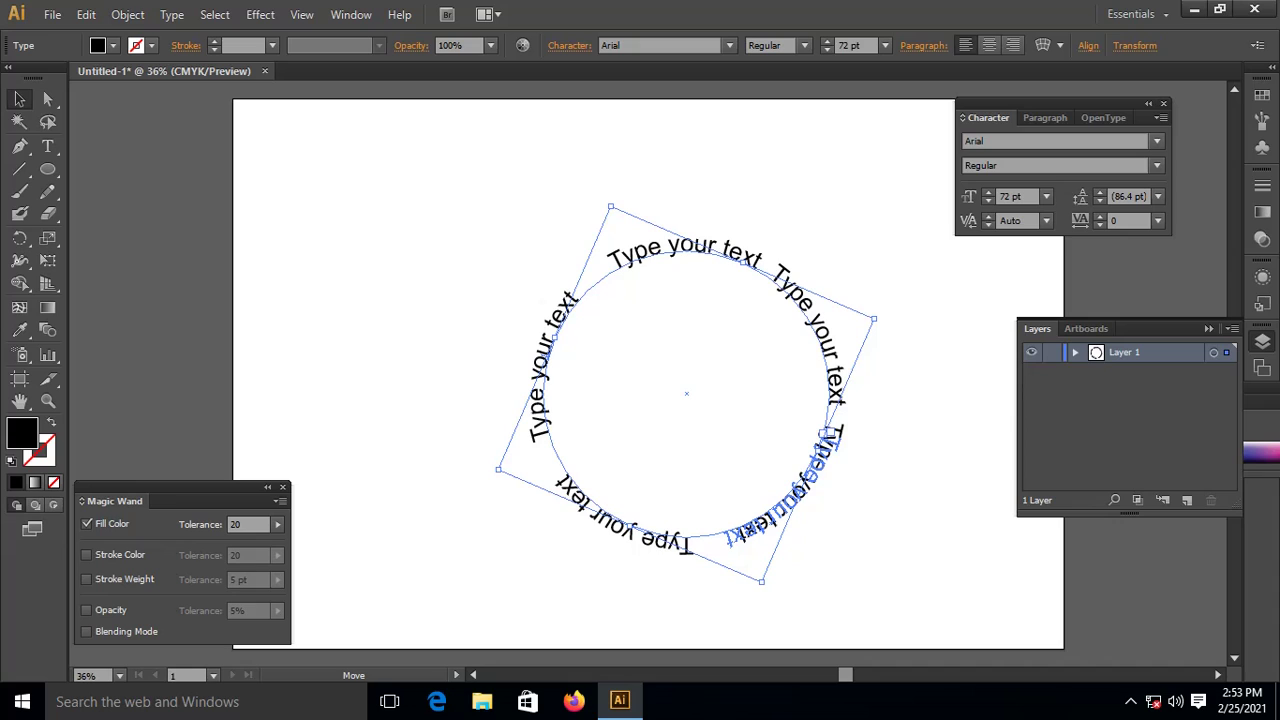
click(580, 342)
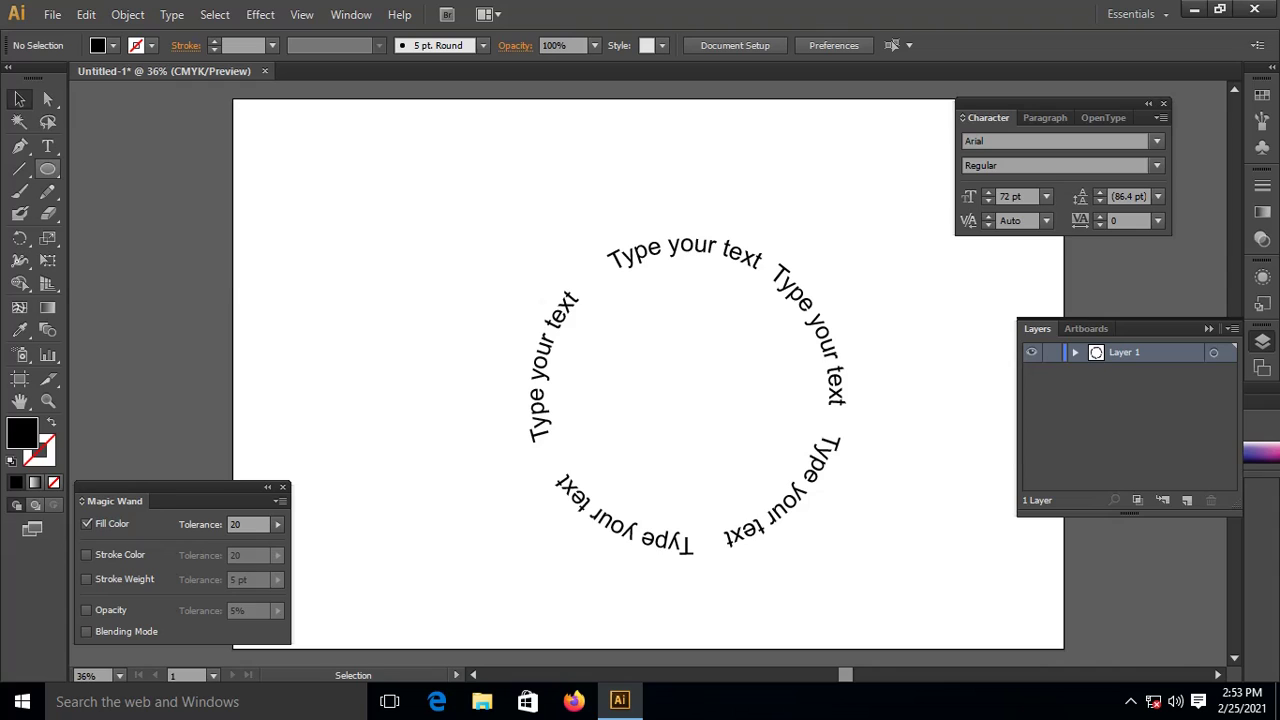
Step: Draw an unfilled, black-outlined circle at the artboard's top-left
click(47, 169)
key(Escape)
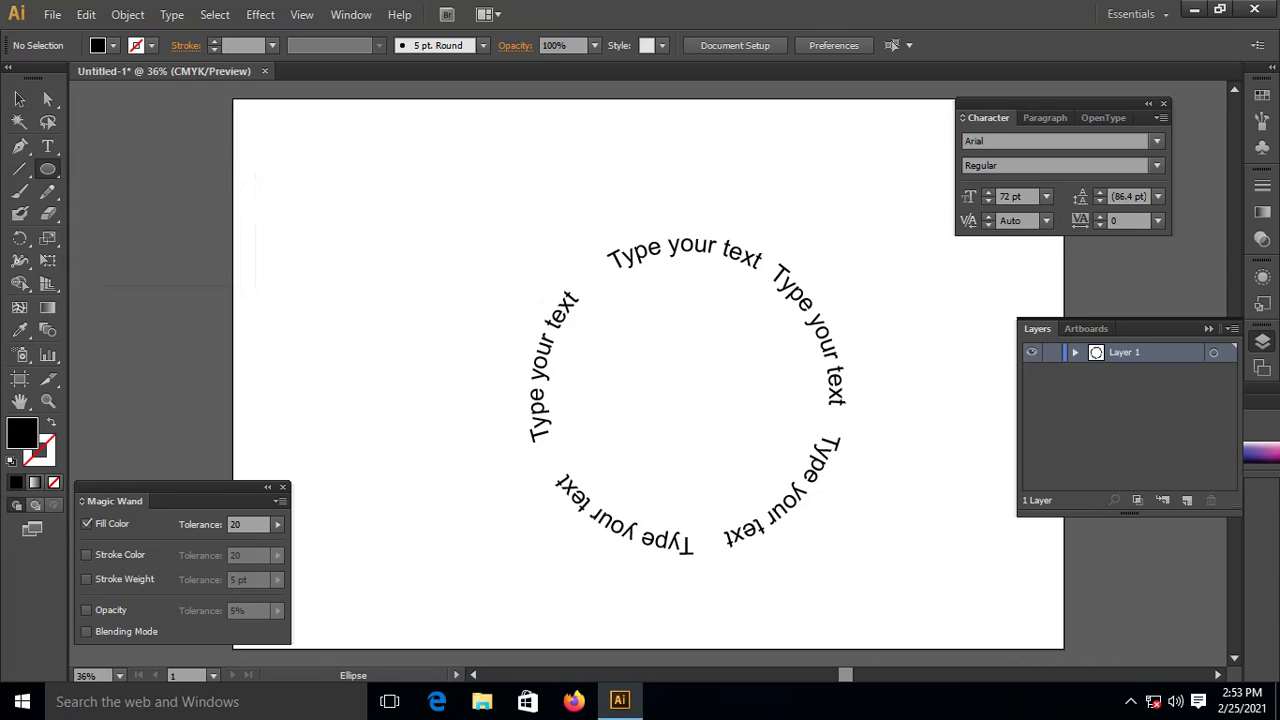
key(shift+x)
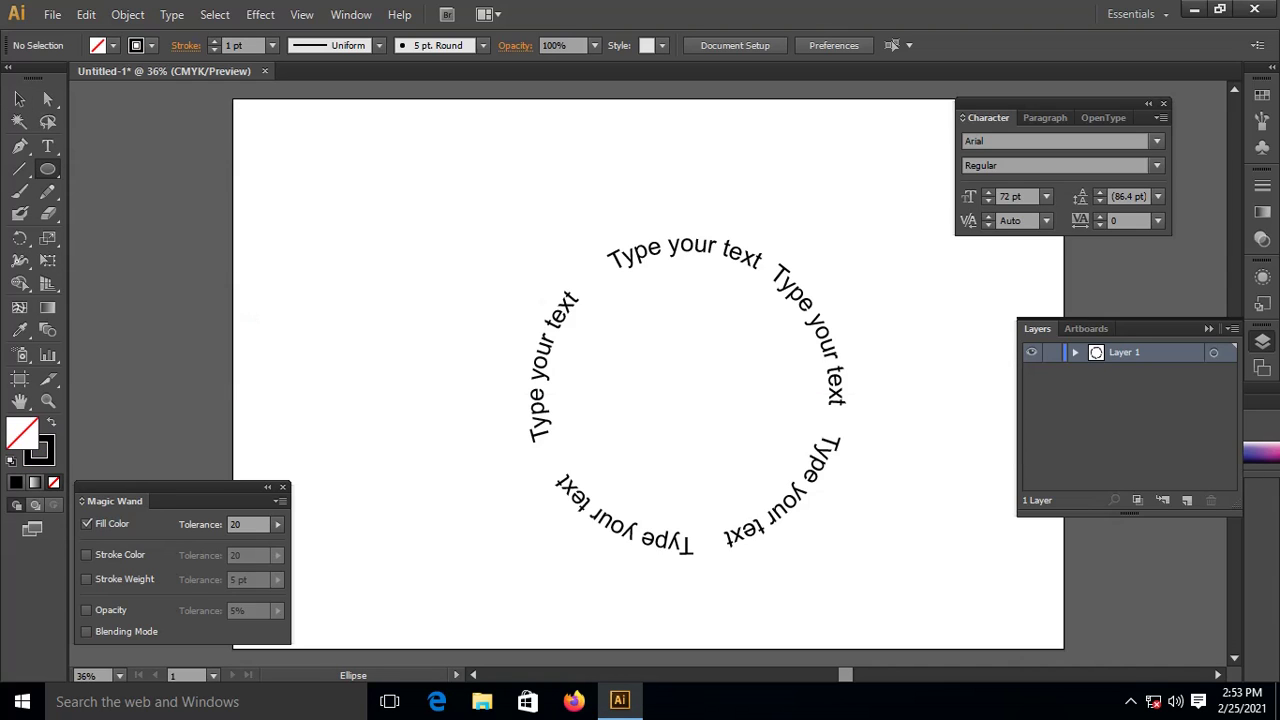
drag(233, 235, 457, 457)
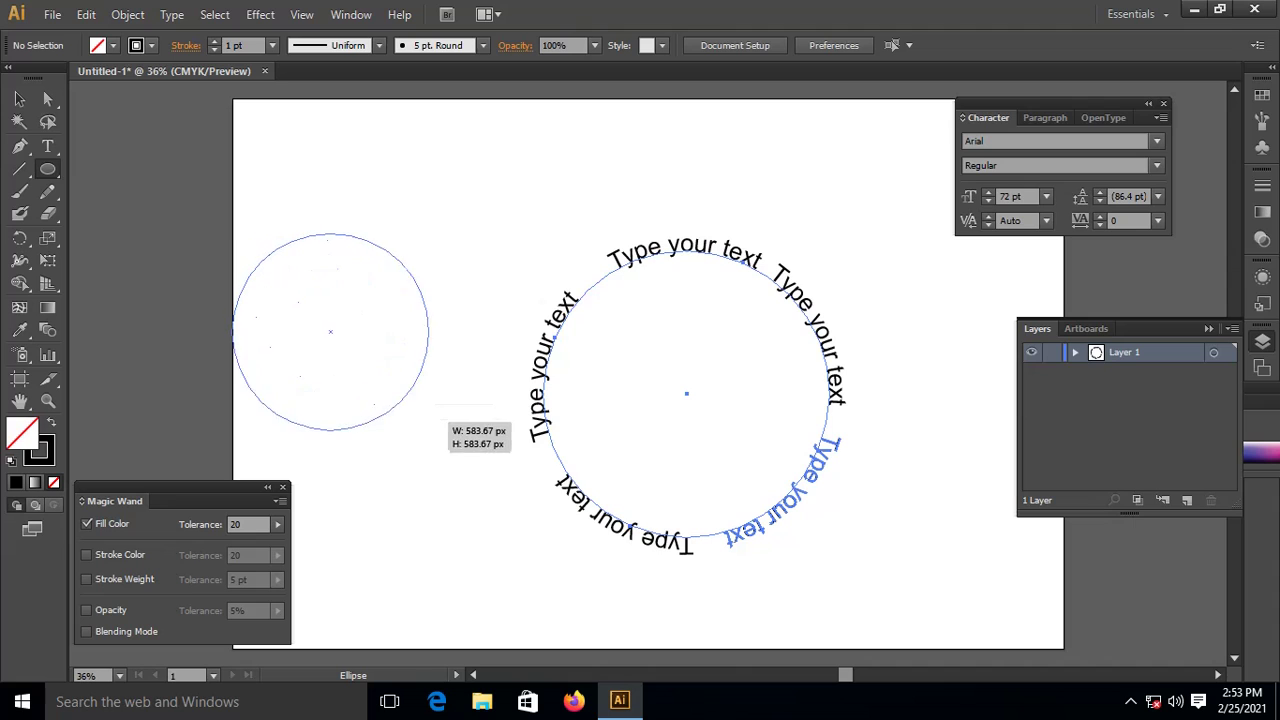
key(v)
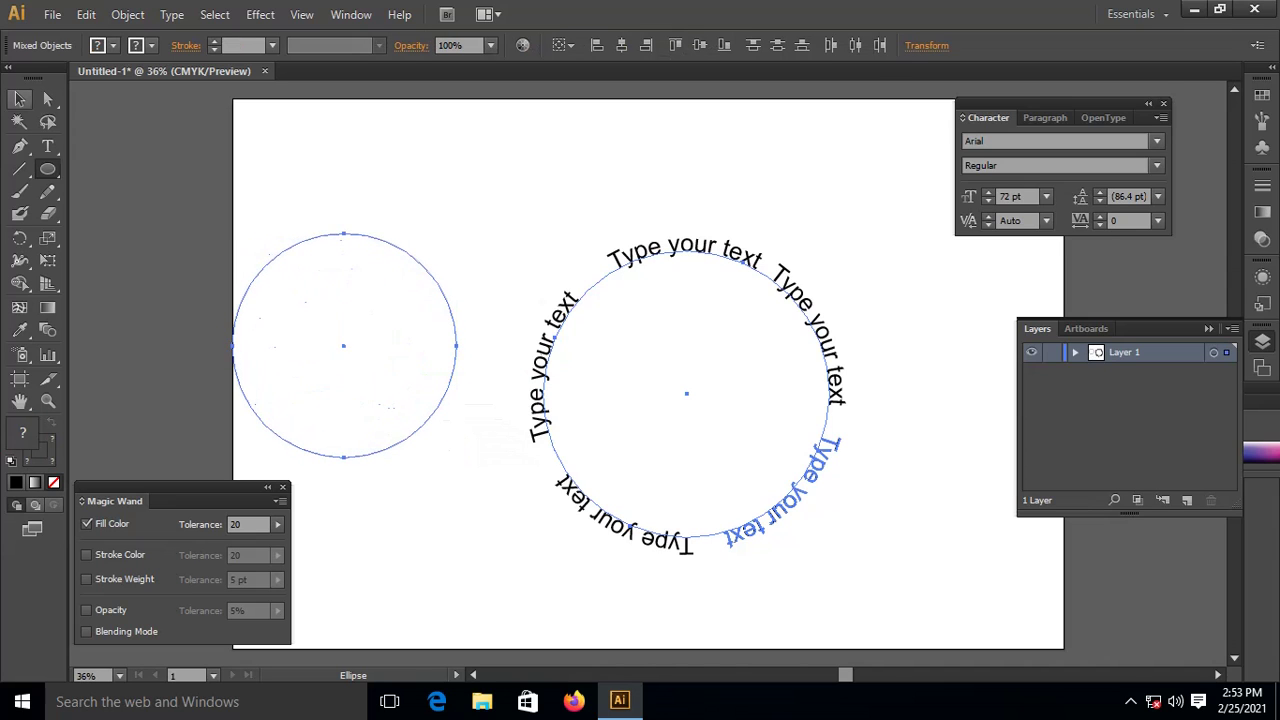
key(ctrl+a)
drag(343, 346, 686, 408)
key(ctrl+z)
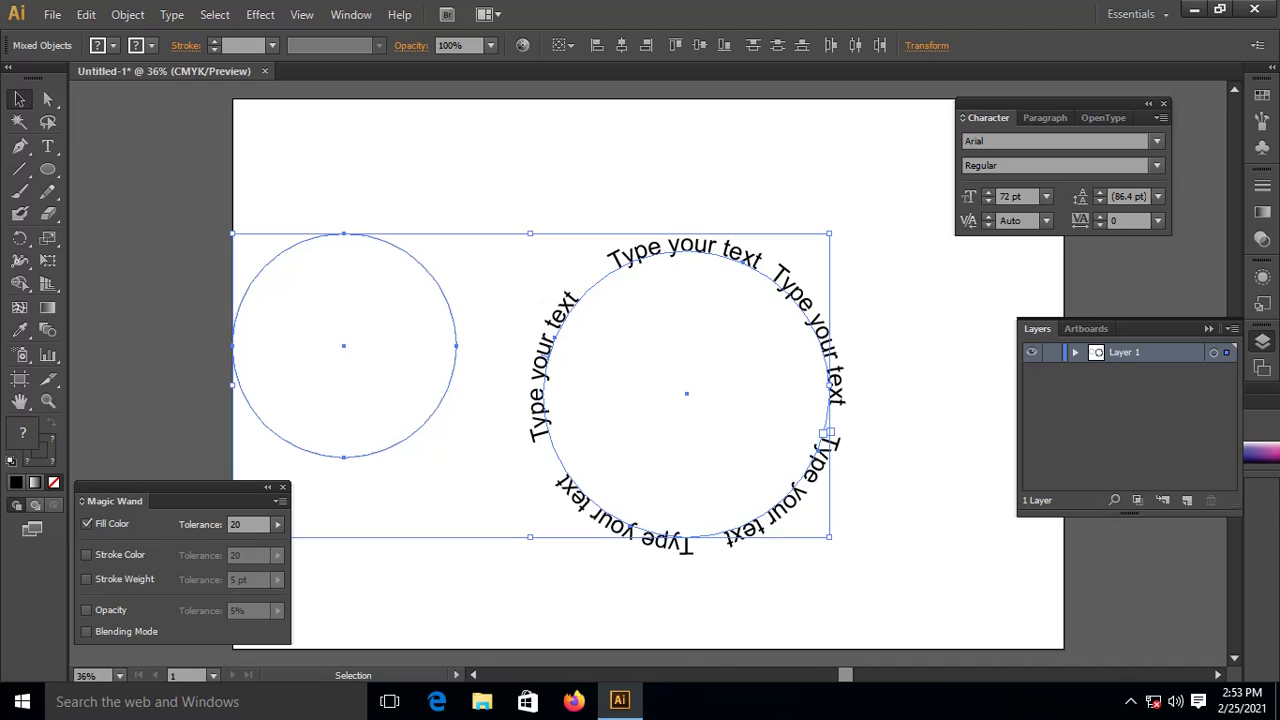
Step: Delete the misplaced circle and redraw it above-left of the text ring
click(425, 200)
click(425, 265)
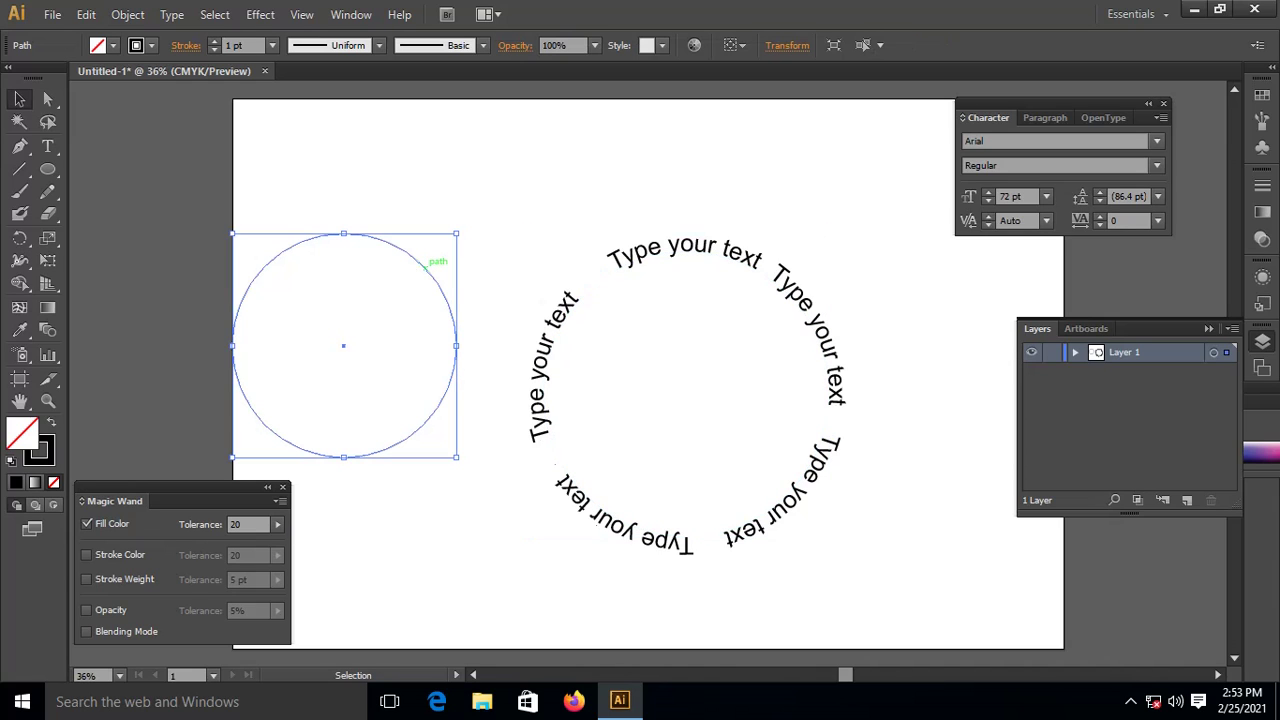
key(Delete)
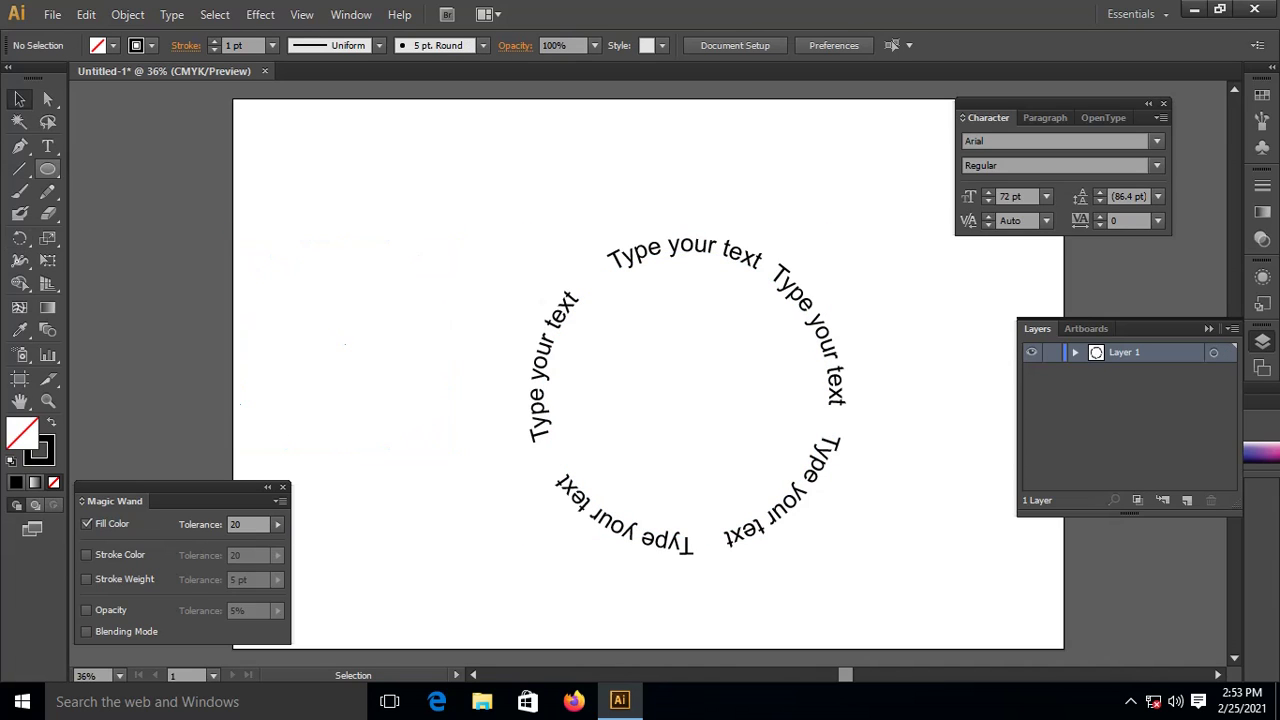
click(47, 169)
drag(283, 182, 473, 372)
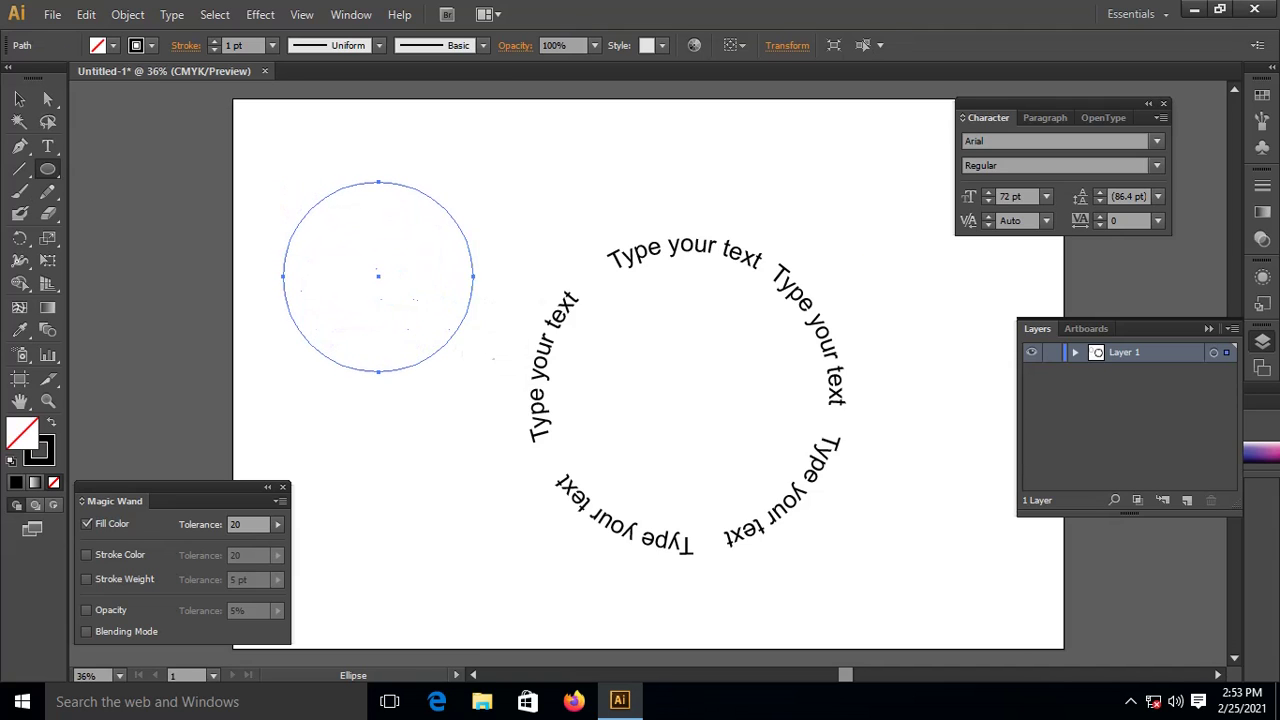
click(19, 98)
Step: Move the circle into the text ring with a 3 pt stroke, then enlarge and nudge it to centre
drag(378, 276, 679, 404)
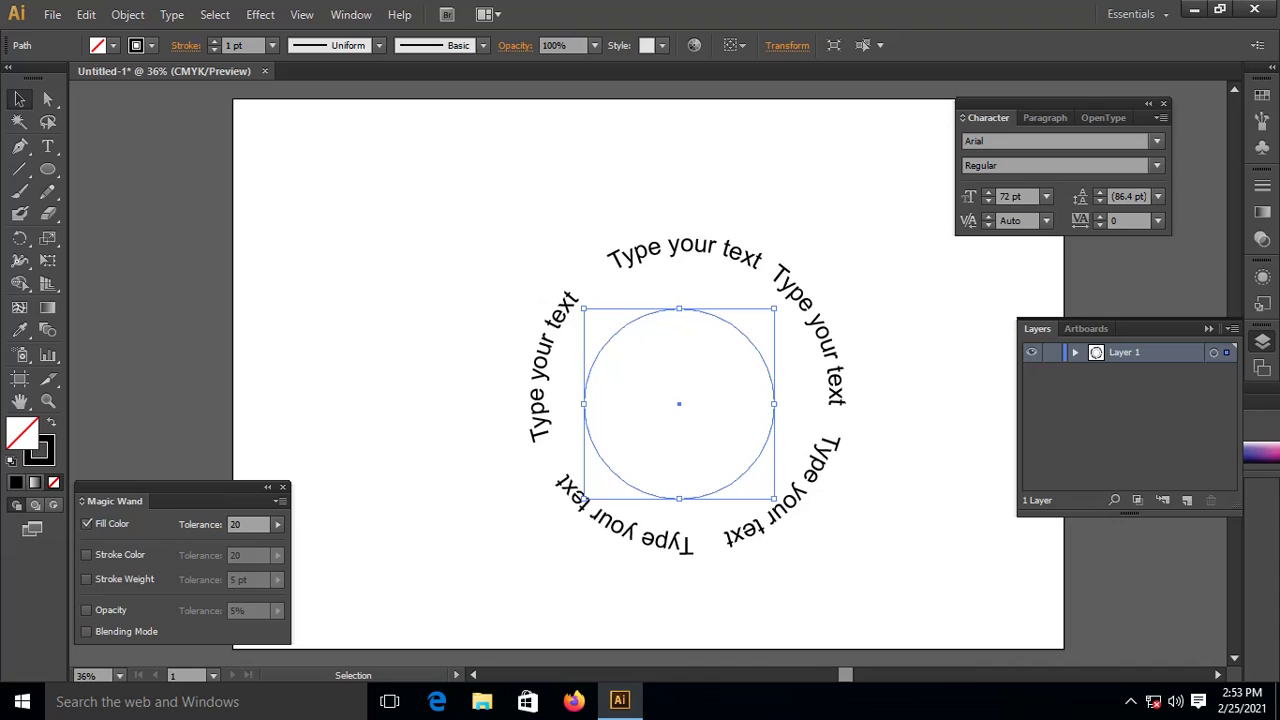
click(213, 40)
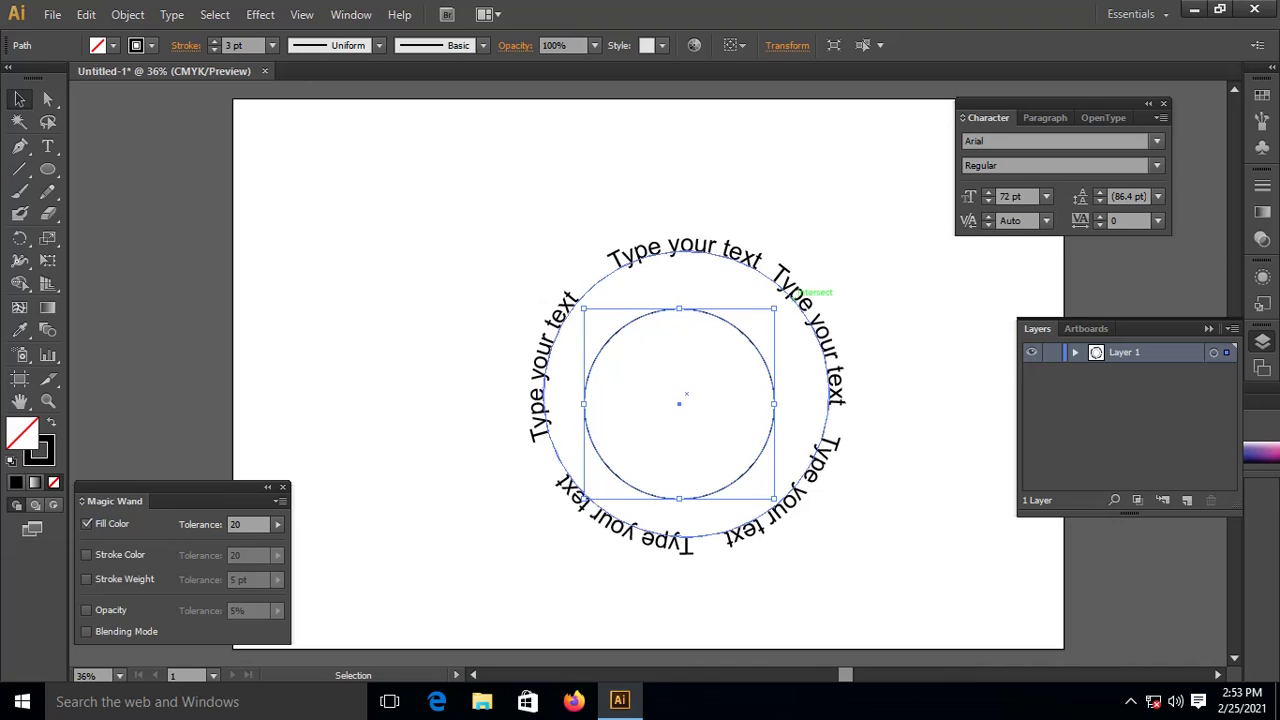
drag(774, 309, 811, 272)
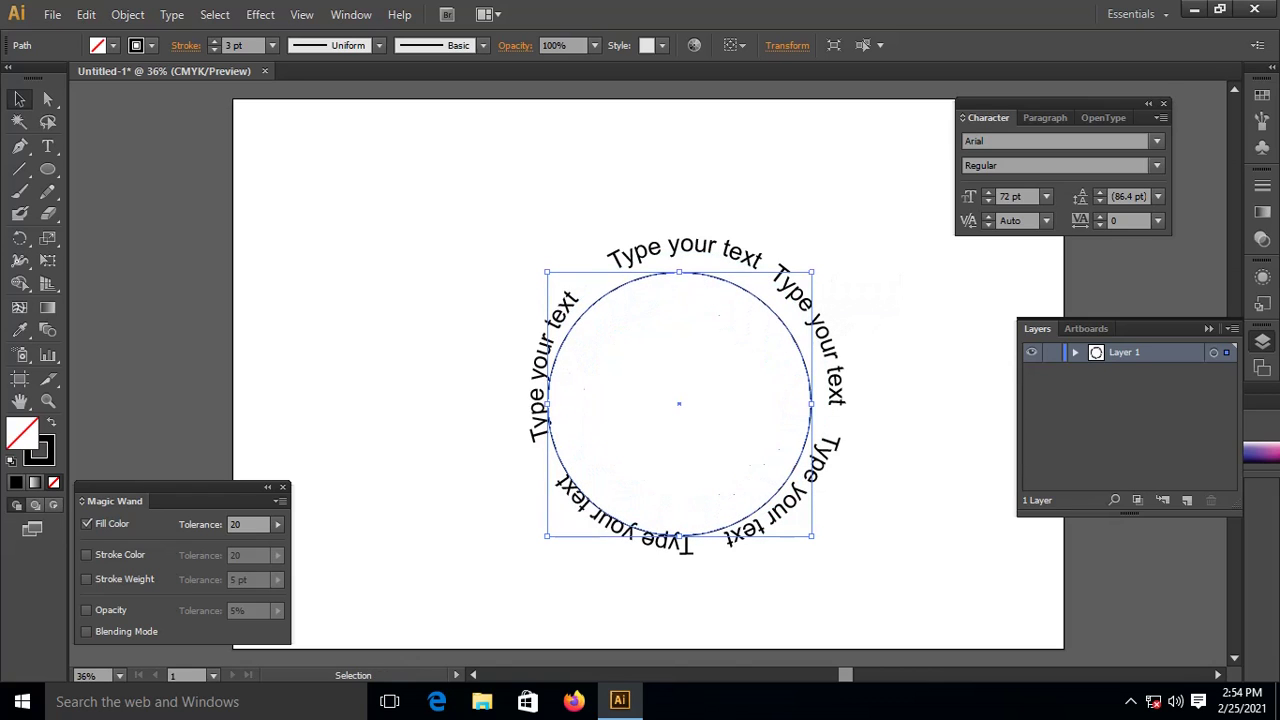
key(shift+Right)
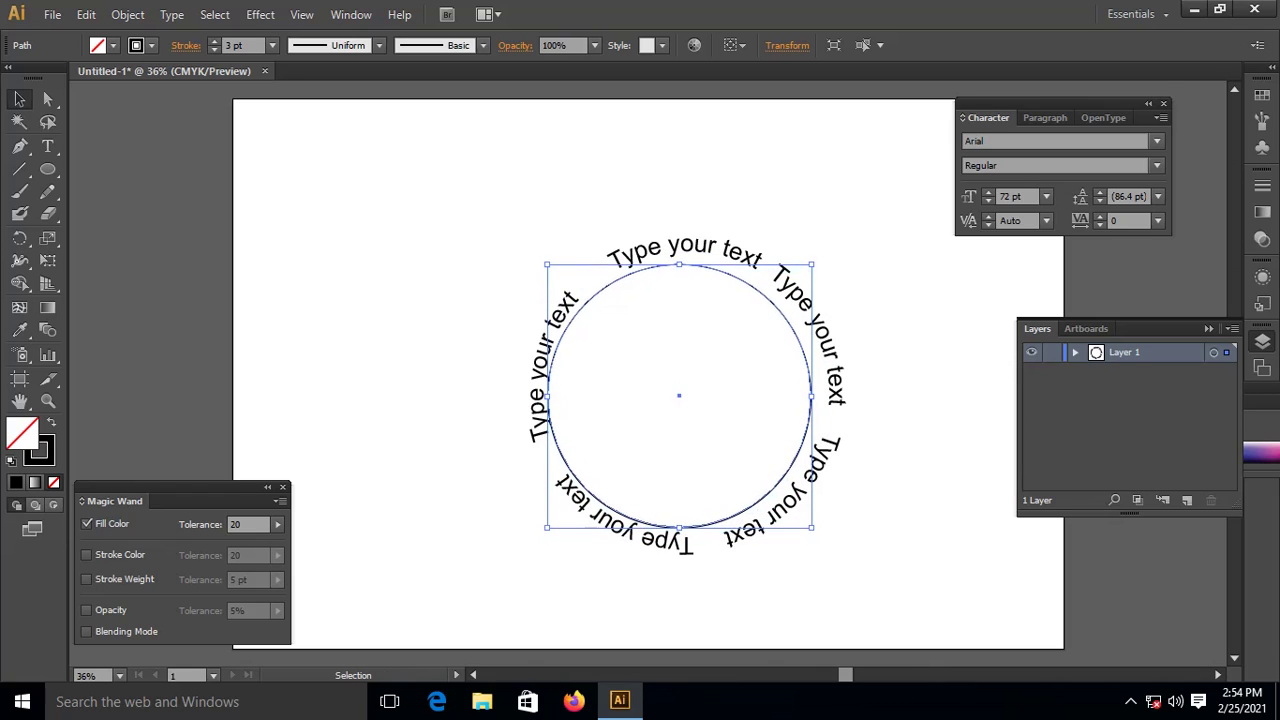
key(shift+Up)
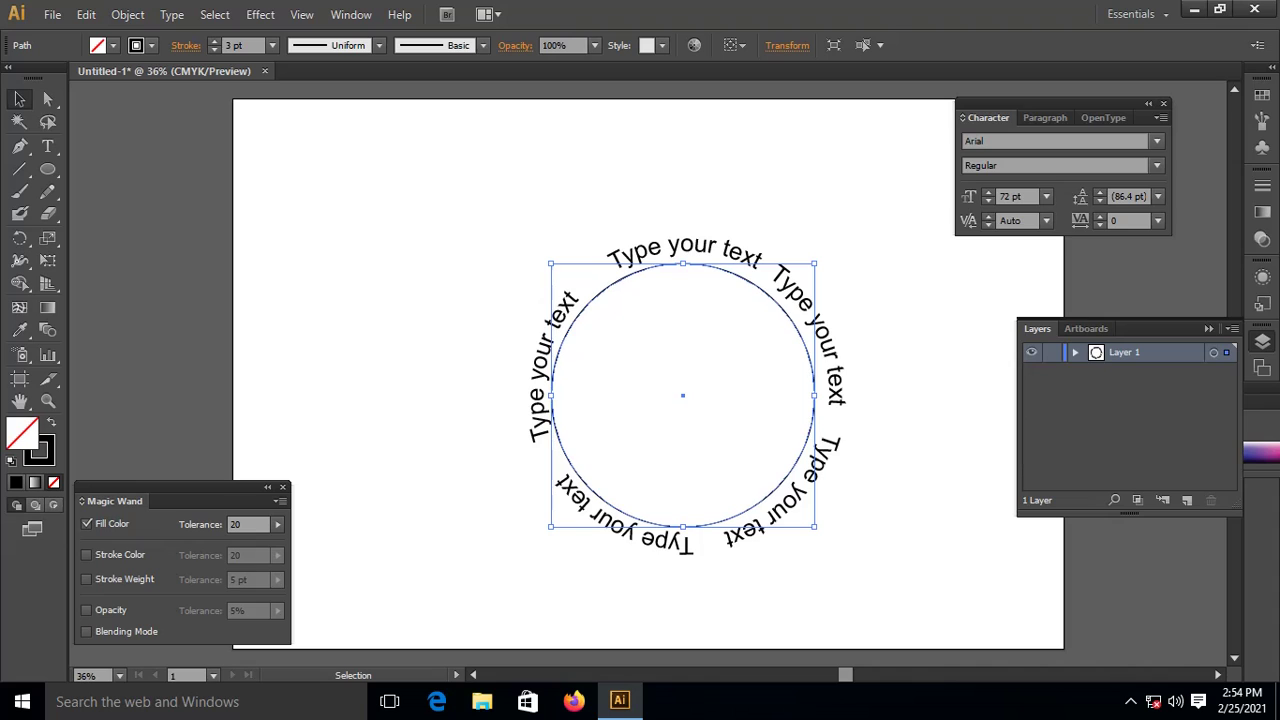
key(Right)
key(Right)
key(Right)
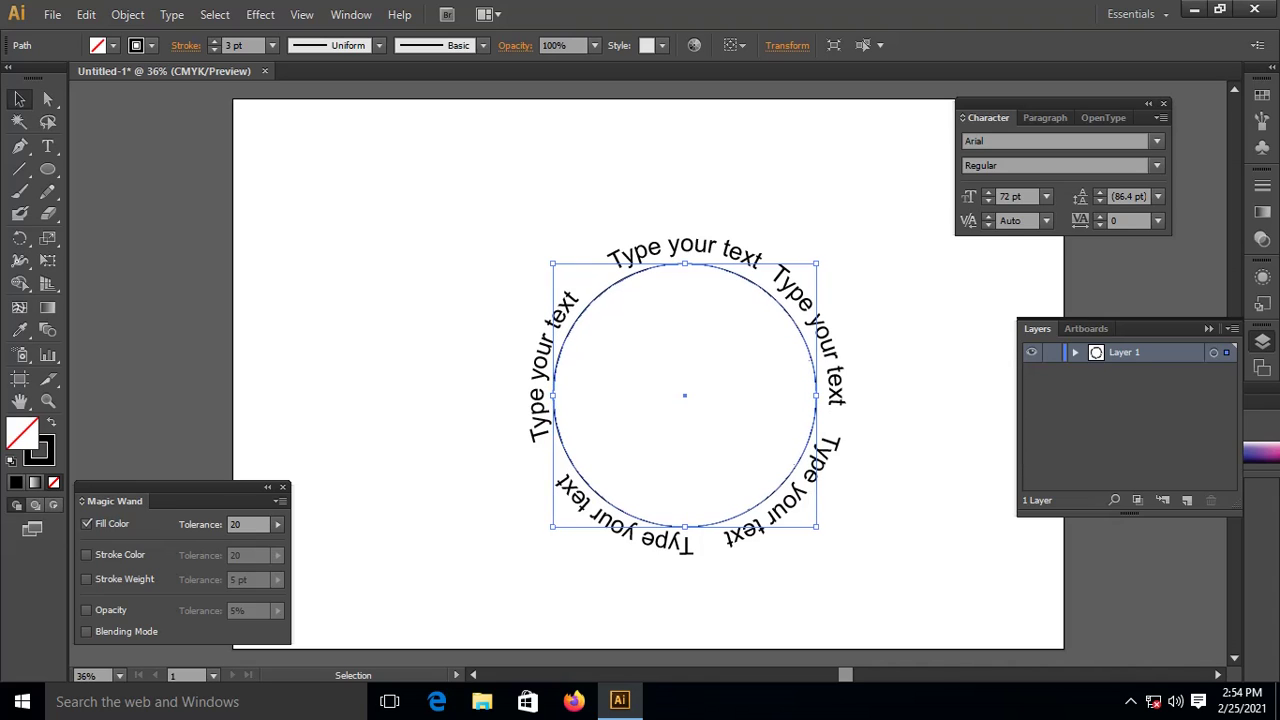
key(Right)
key(Right)
key(Right)
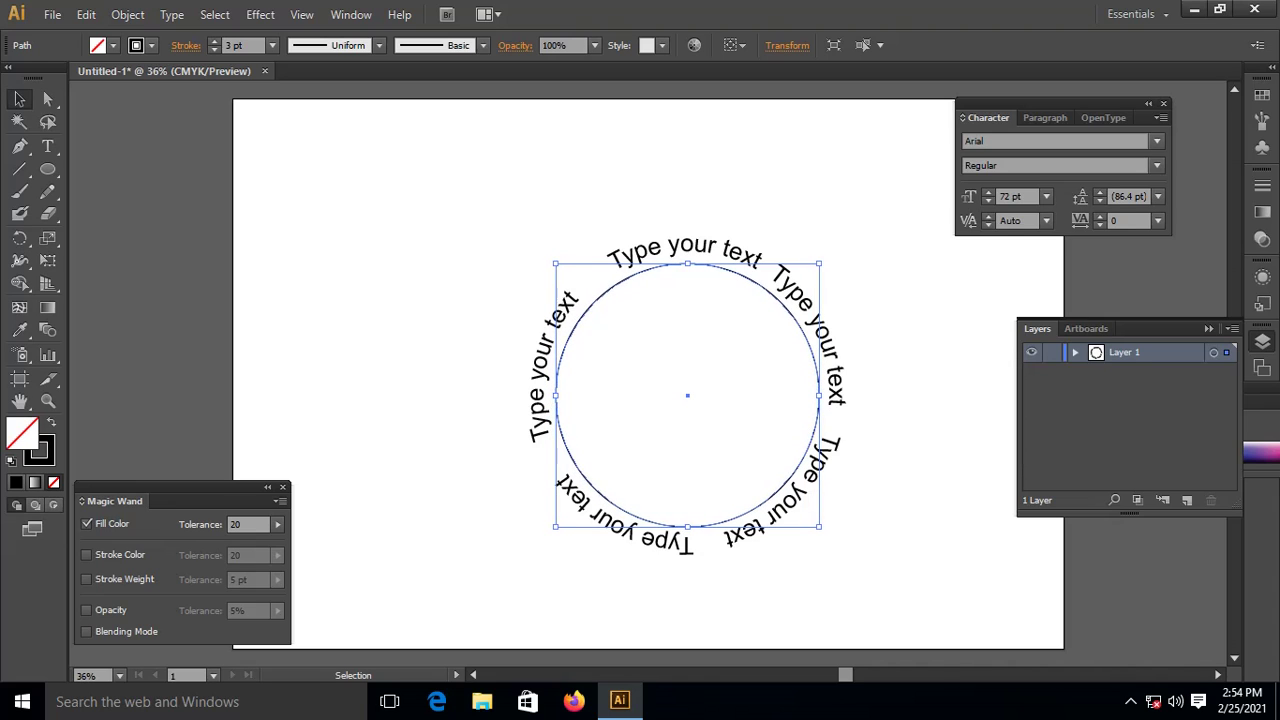
key(Right)
key(Right)
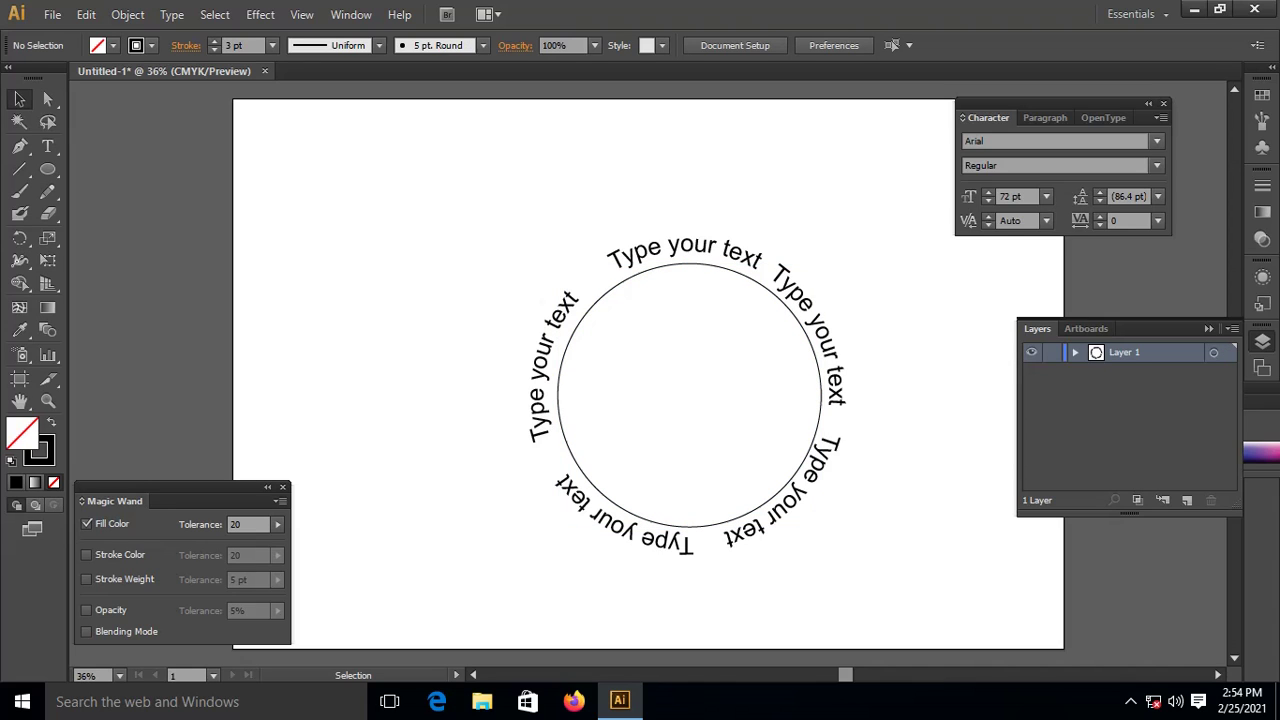
Step: Enlarge the inner circle slightly to about 797 px and reselect it
click(558, 420)
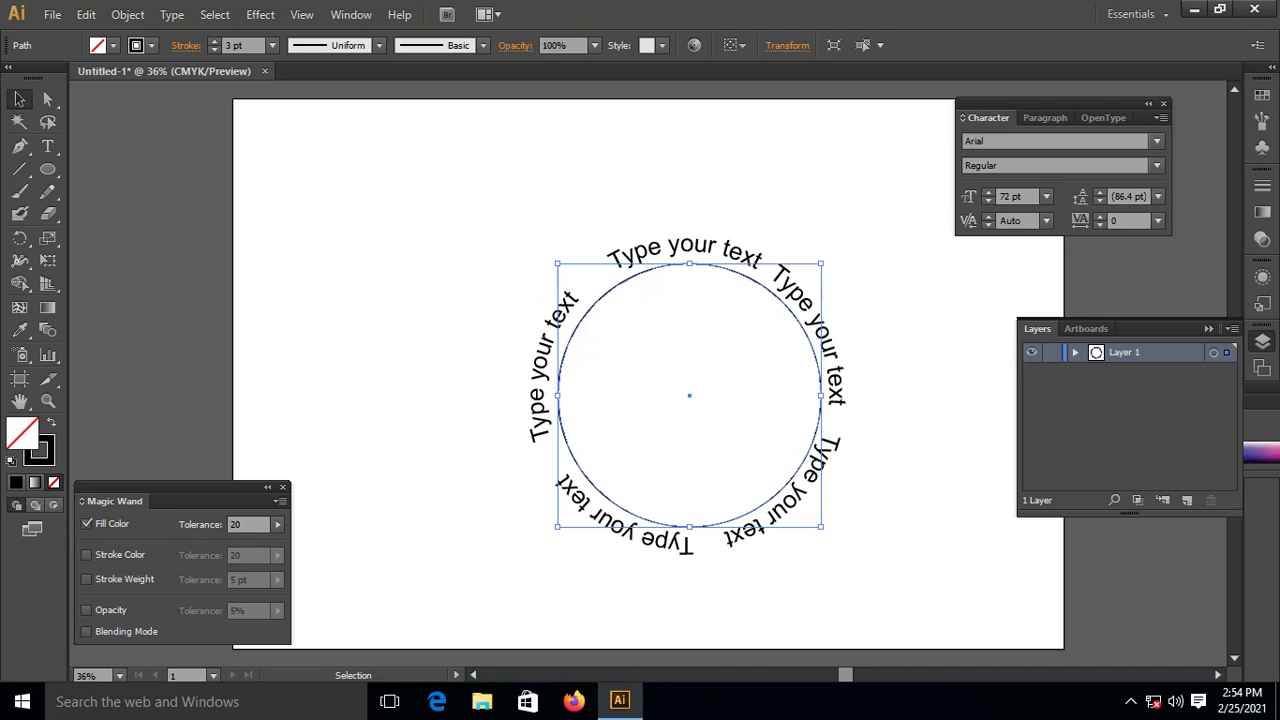
mouse_move(820, 264)
mouse_down()
mouse_move(846, 260)
mouse_move(854, 286)
mouse_up()
click(854, 286)
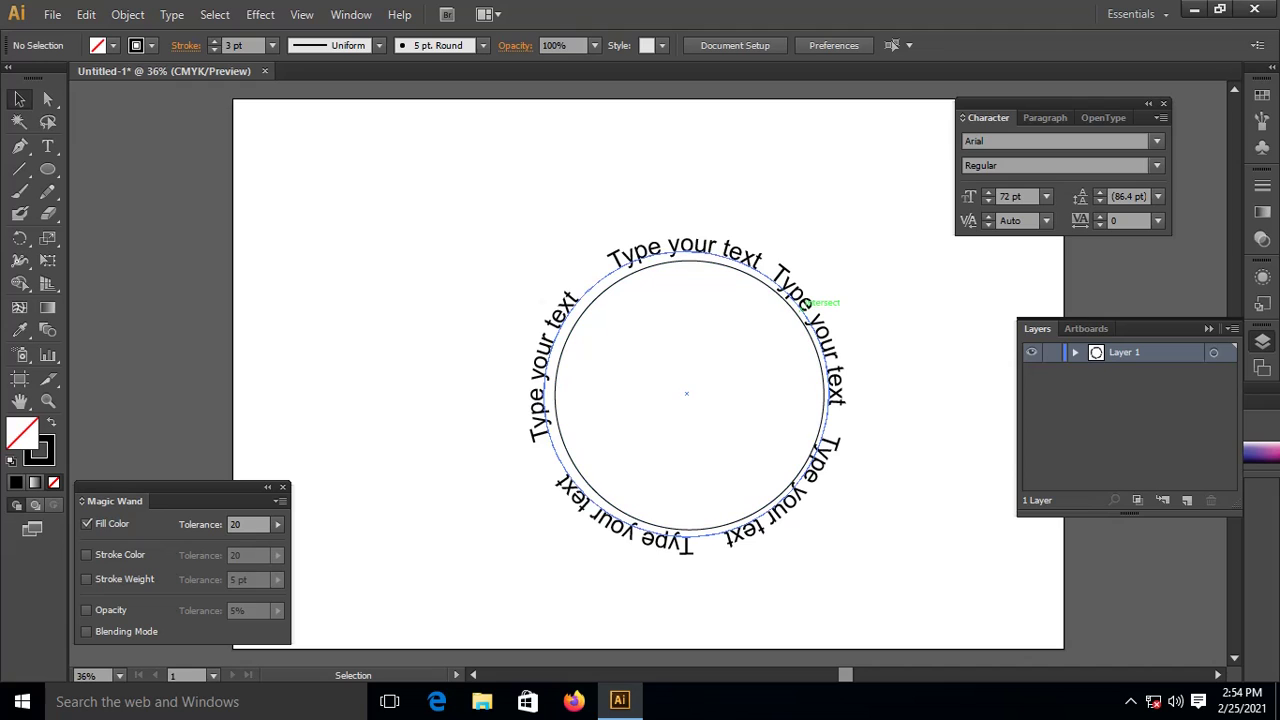
click(810, 312)
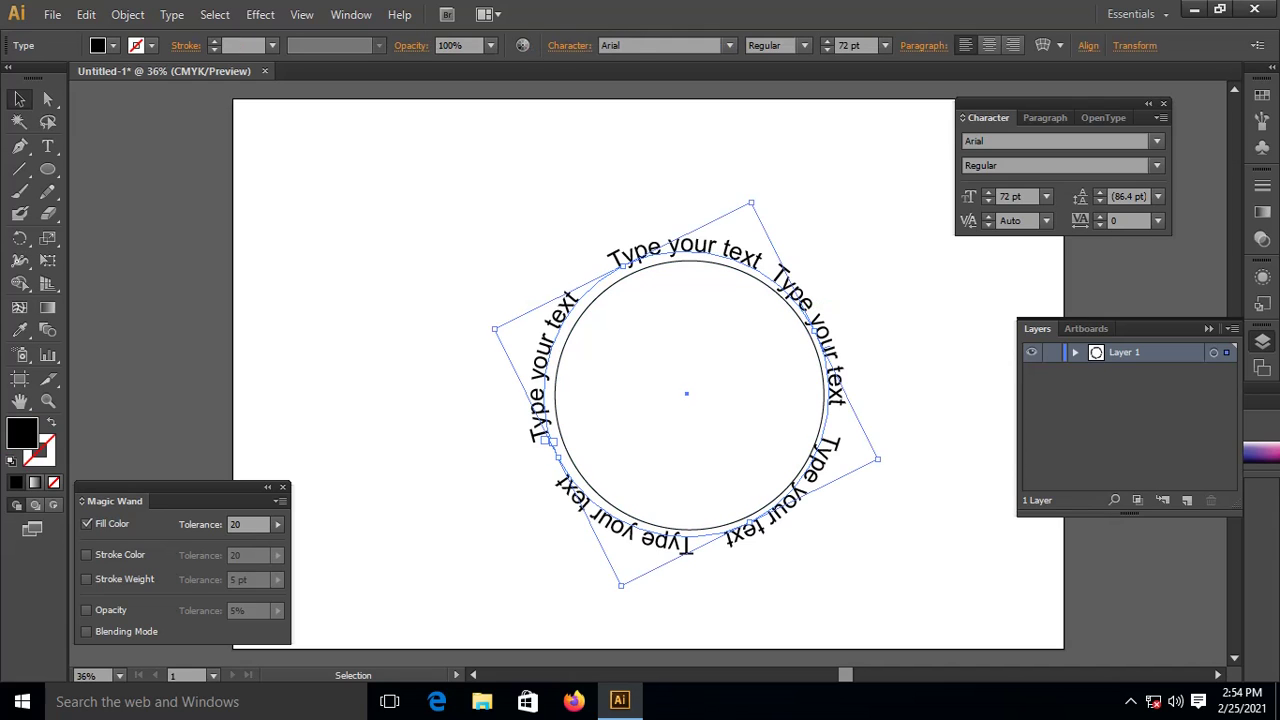
click(826, 370)
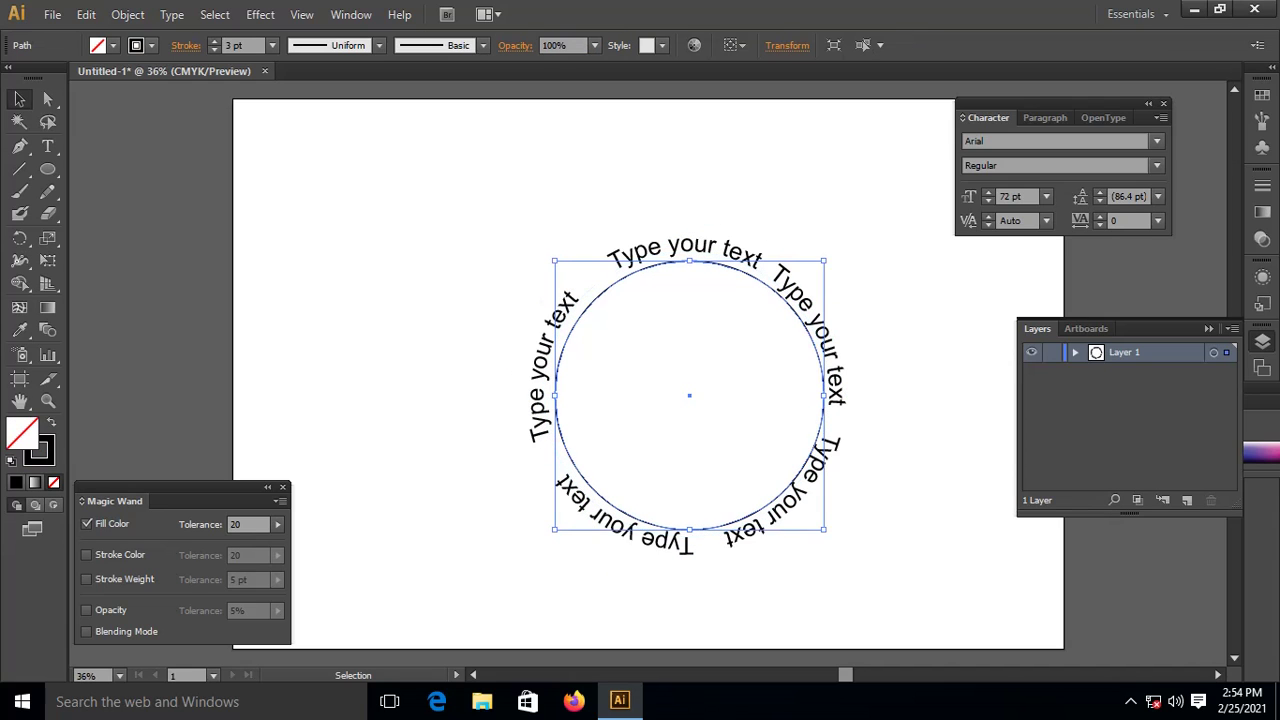
click(86, 14)
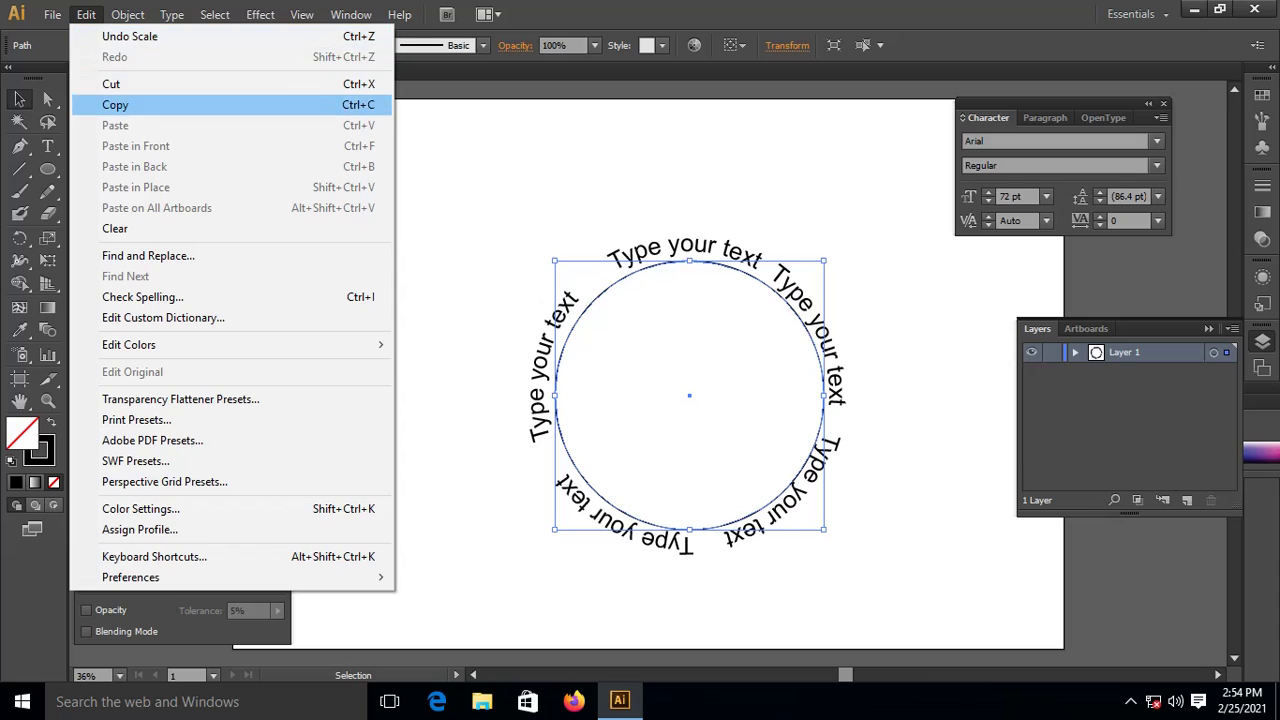
Step: Copy the inner circle, paste it in place and enlarge it around the outside of the text
click(100, 105)
click(86, 14)
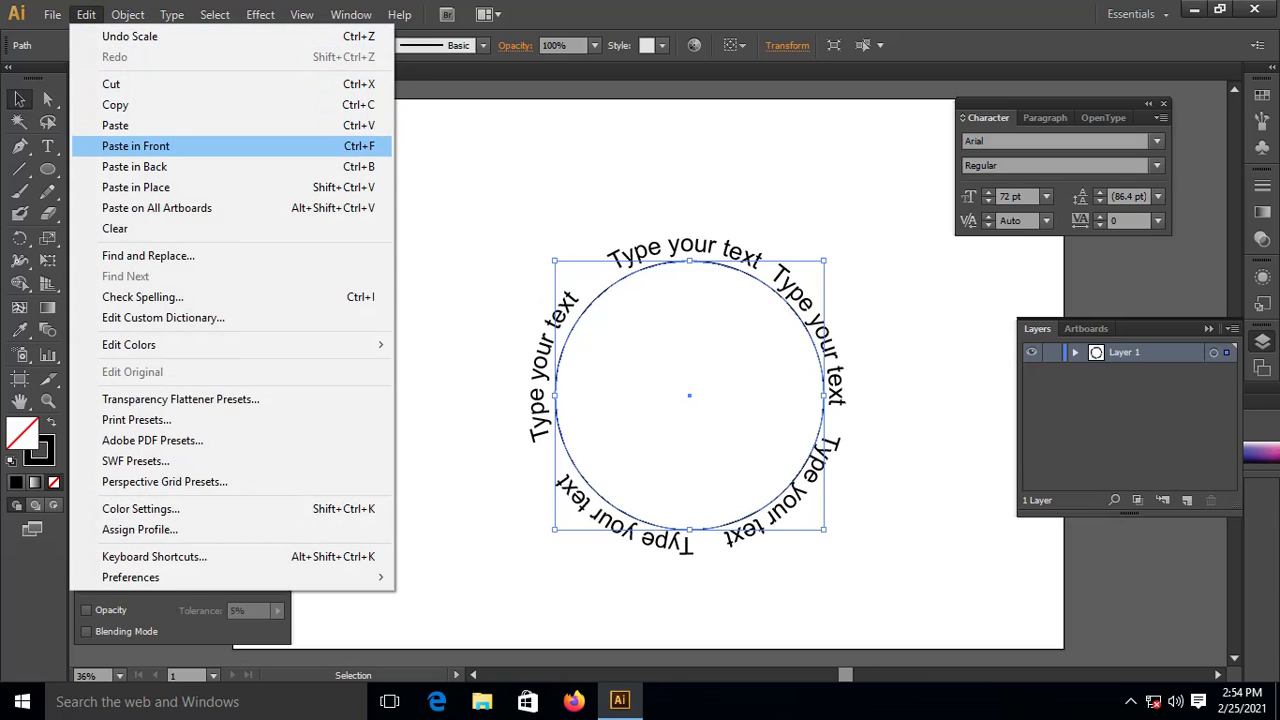
click(136, 187)
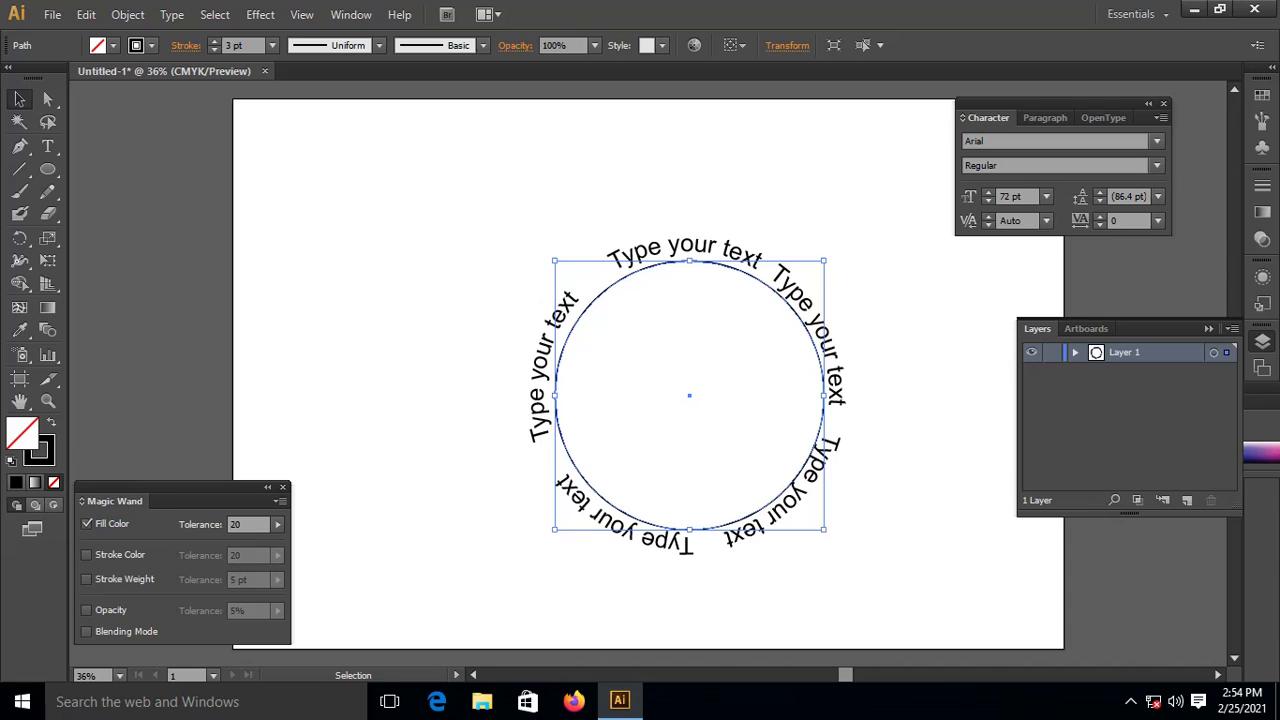
drag(824, 261, 858, 228)
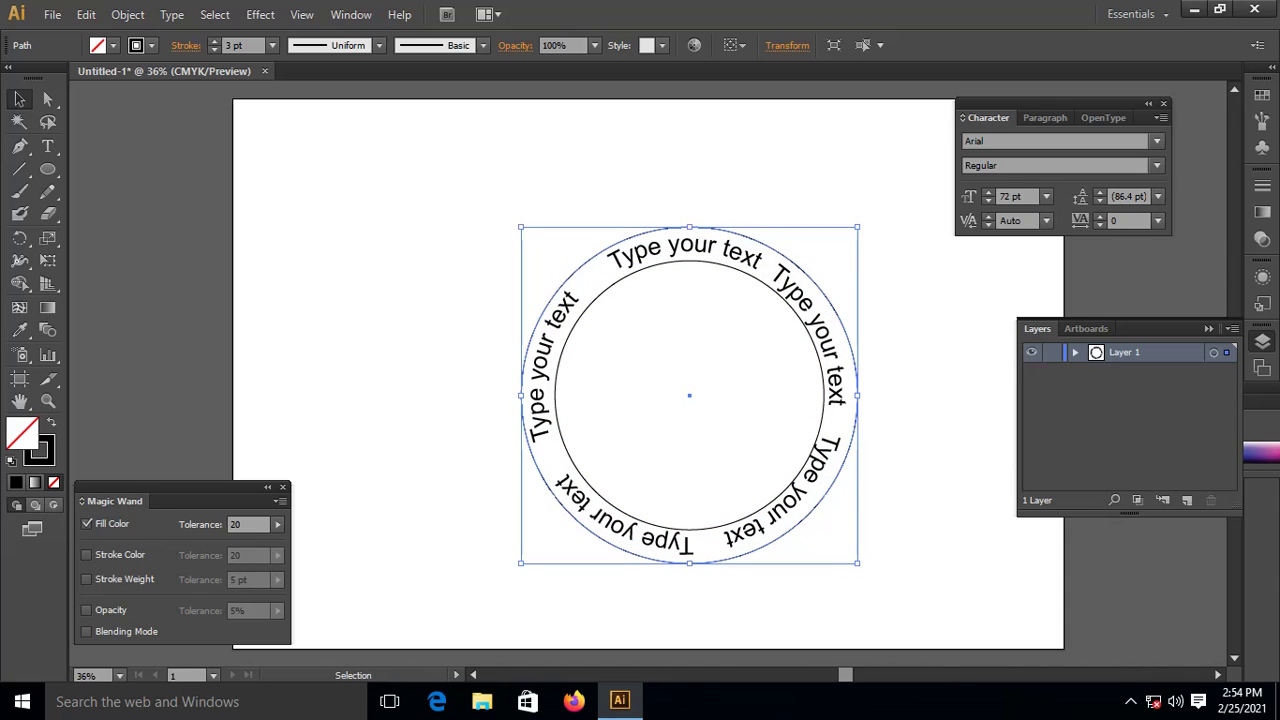
key(ctrl+shift+a)
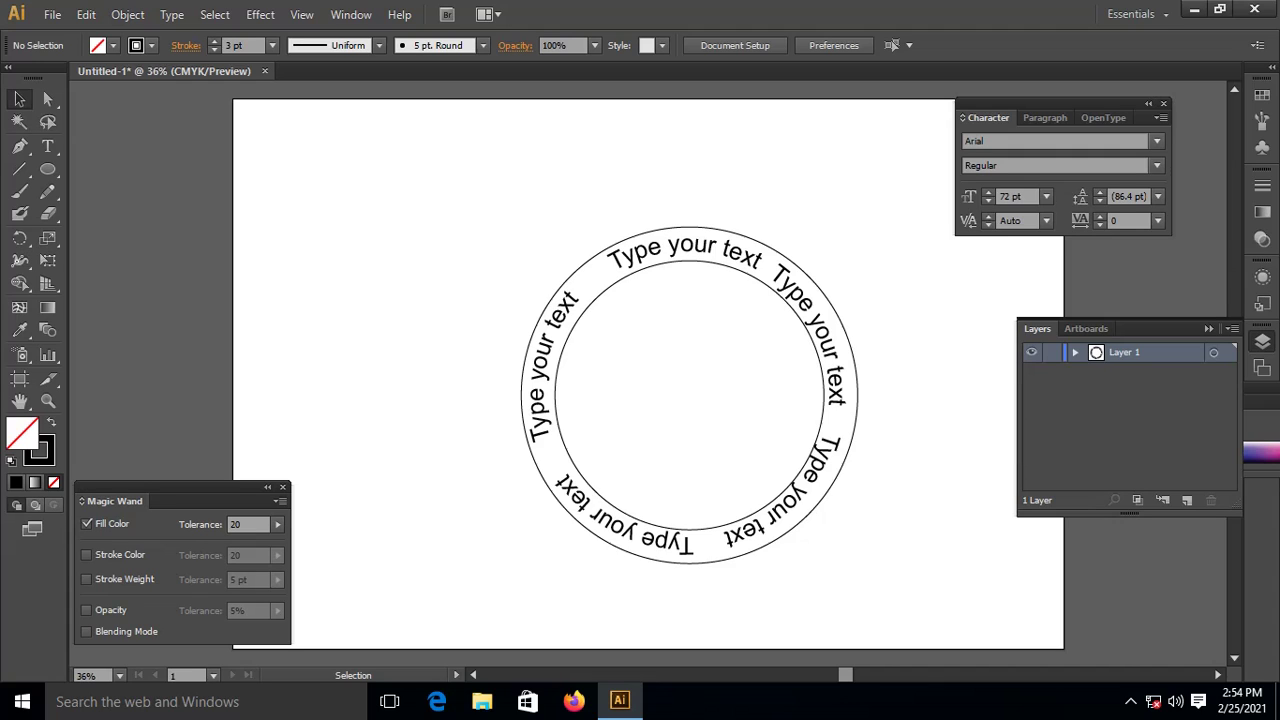
Step: Shrink the inner circle slightly to about 782 px
click(728, 265)
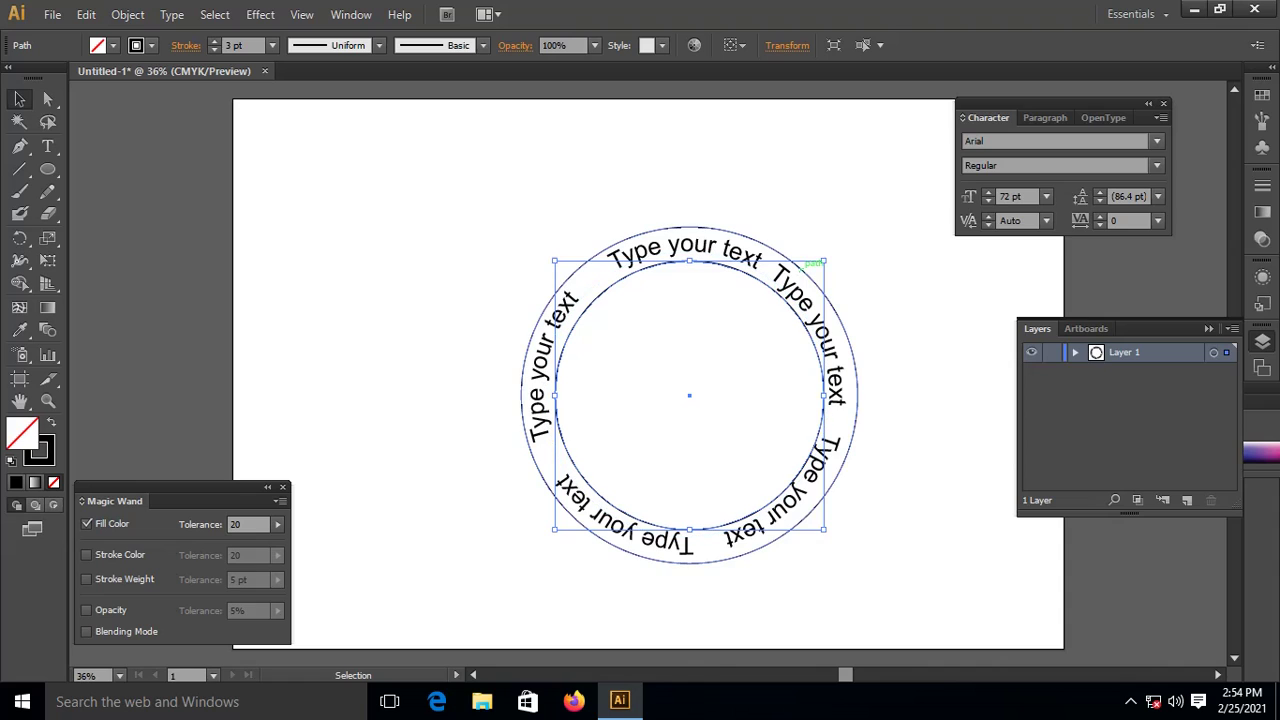
drag(824, 260, 821, 263)
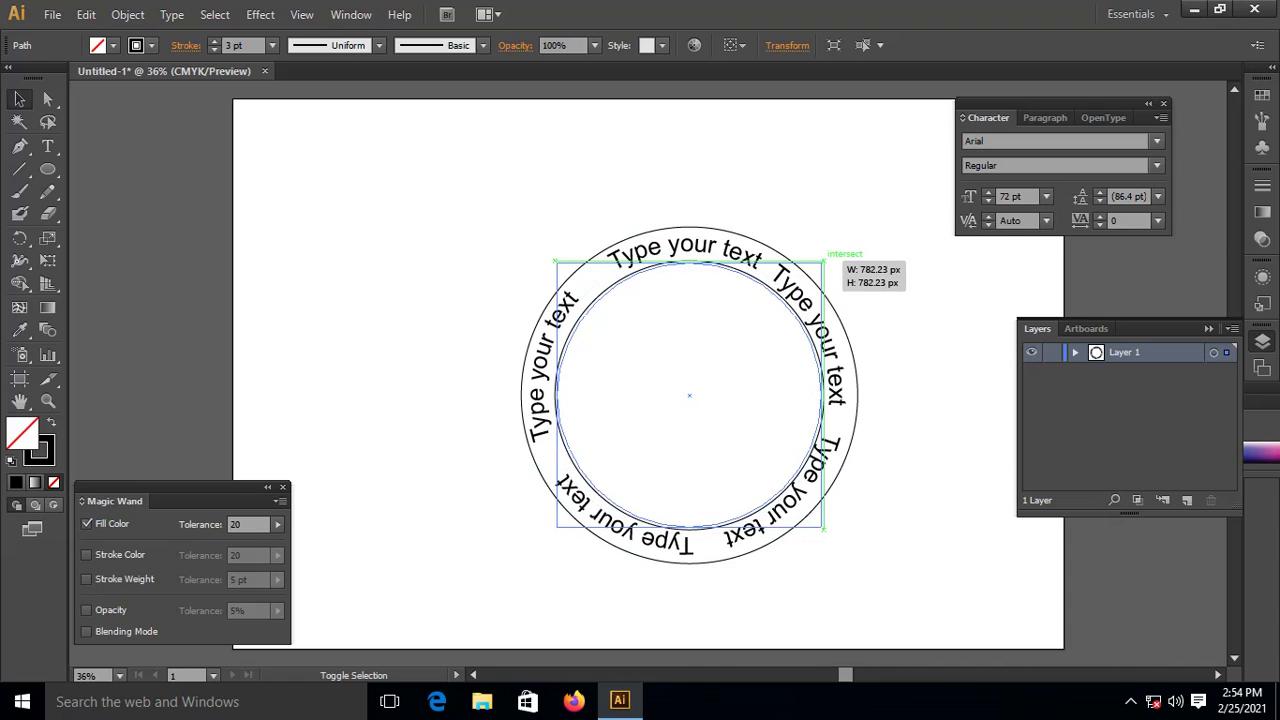
key(ctrl+shift+a)
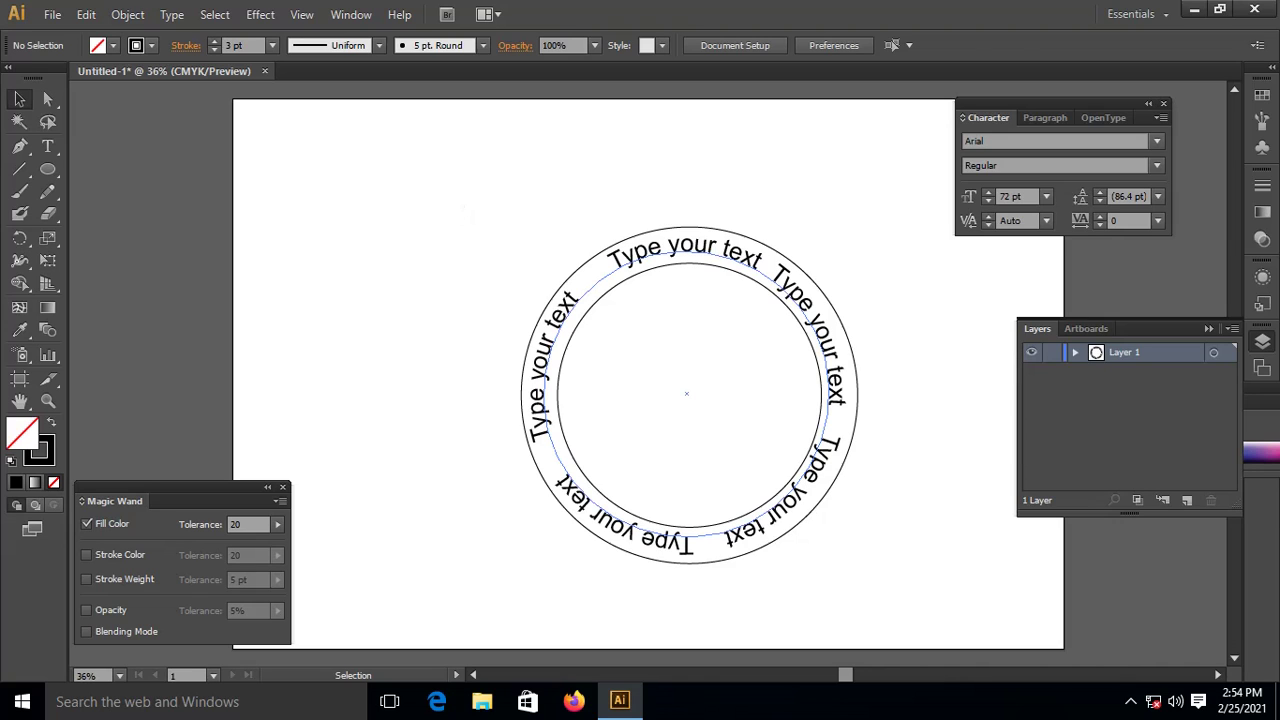
Step: Colour one 'Type your text' repeat pink in the Color Picker
click(553, 320)
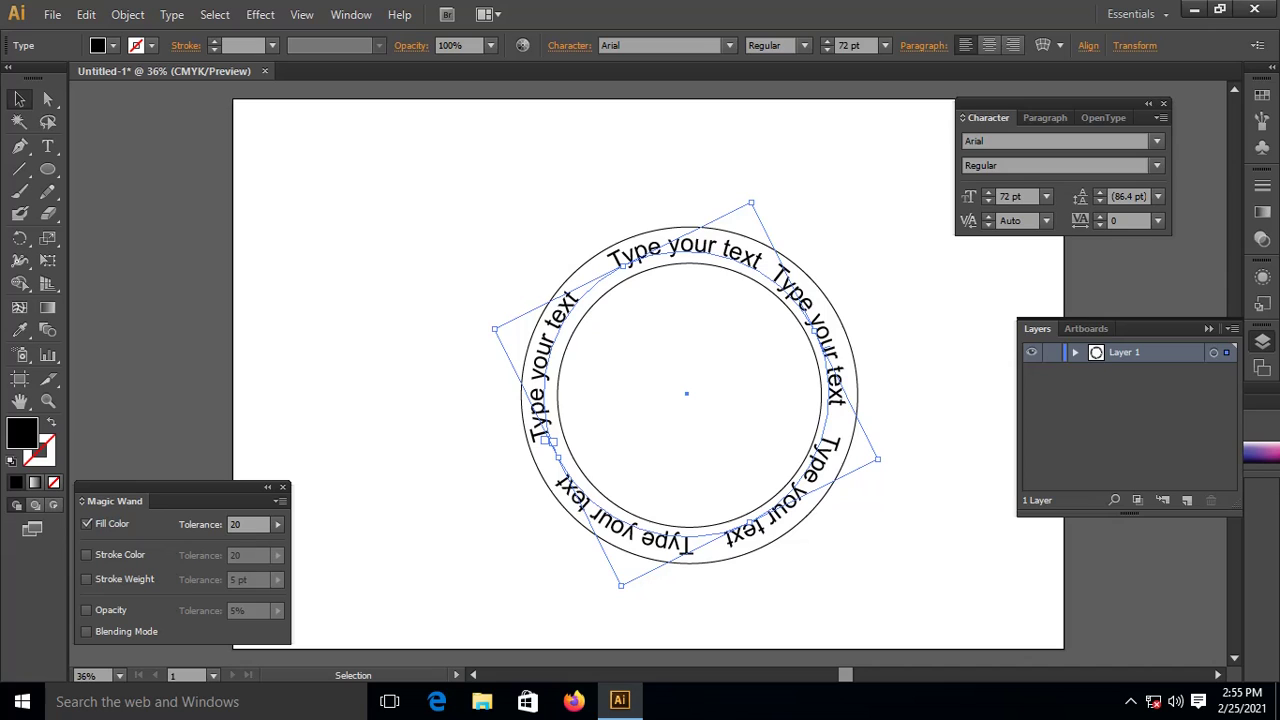
click(850, 300)
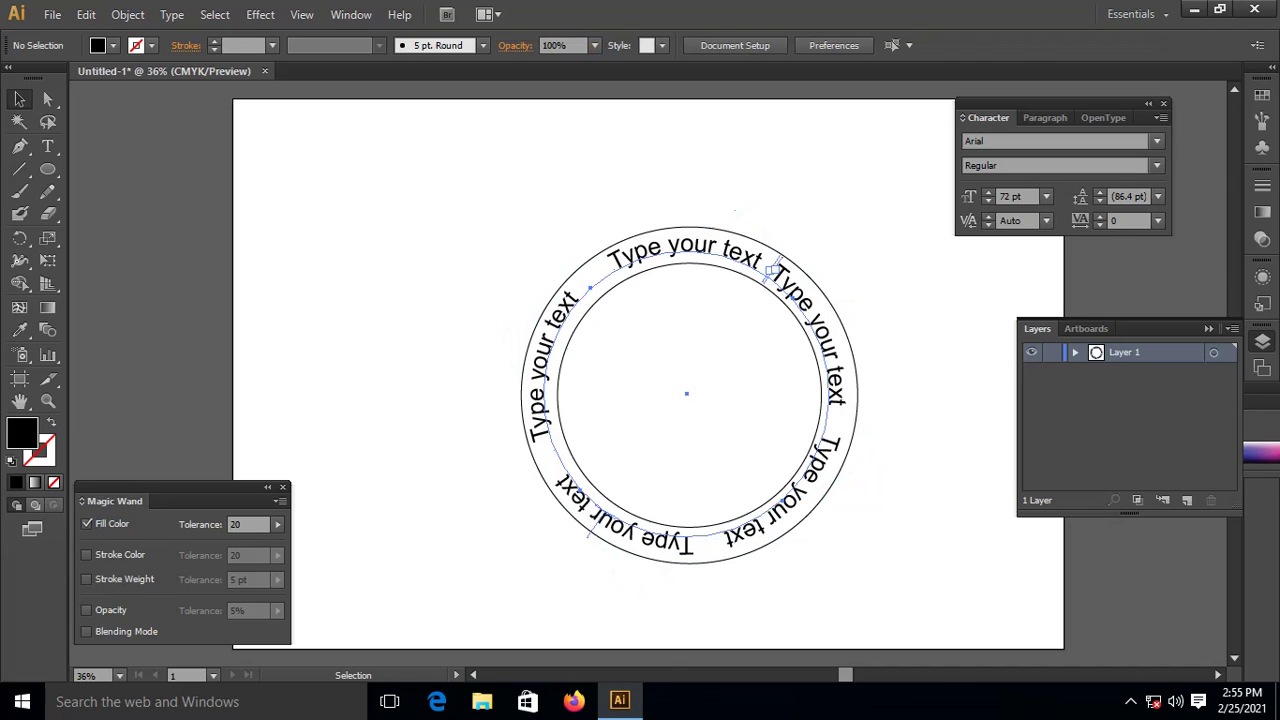
key(ctrl+a)
double_click(22, 432)
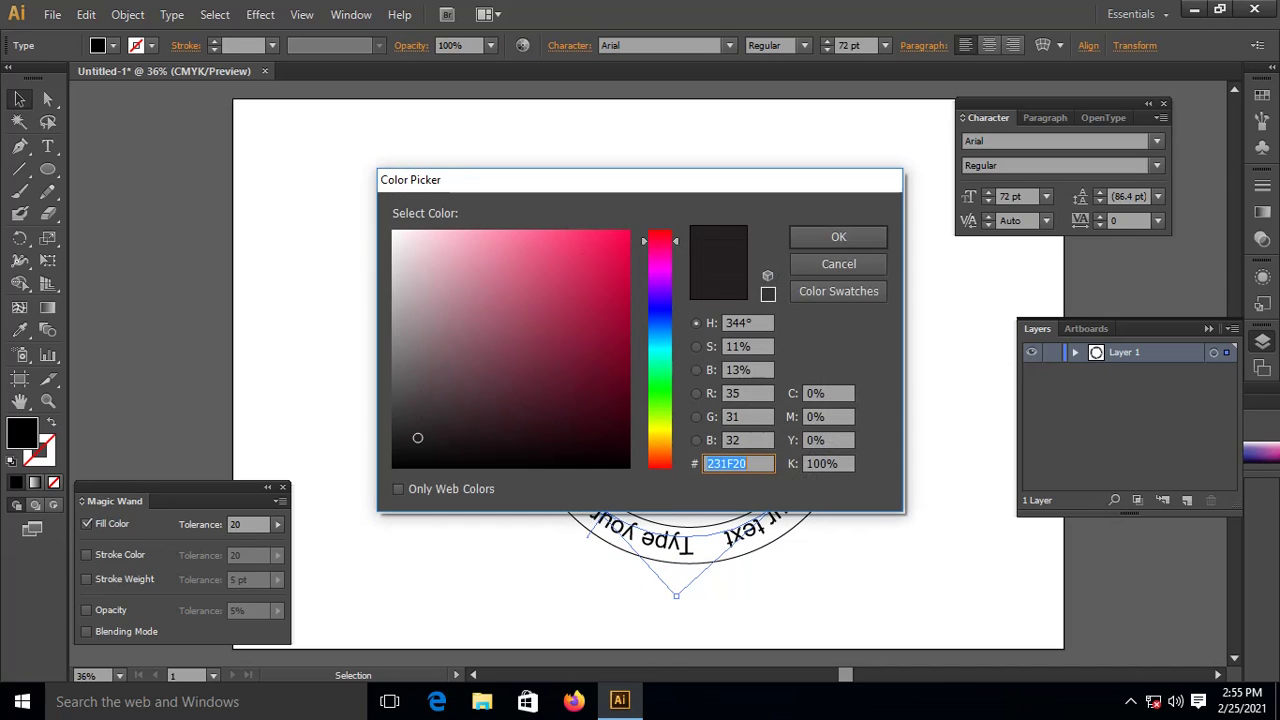
click(600, 257)
drag(600, 257, 622, 240)
click(838, 237)
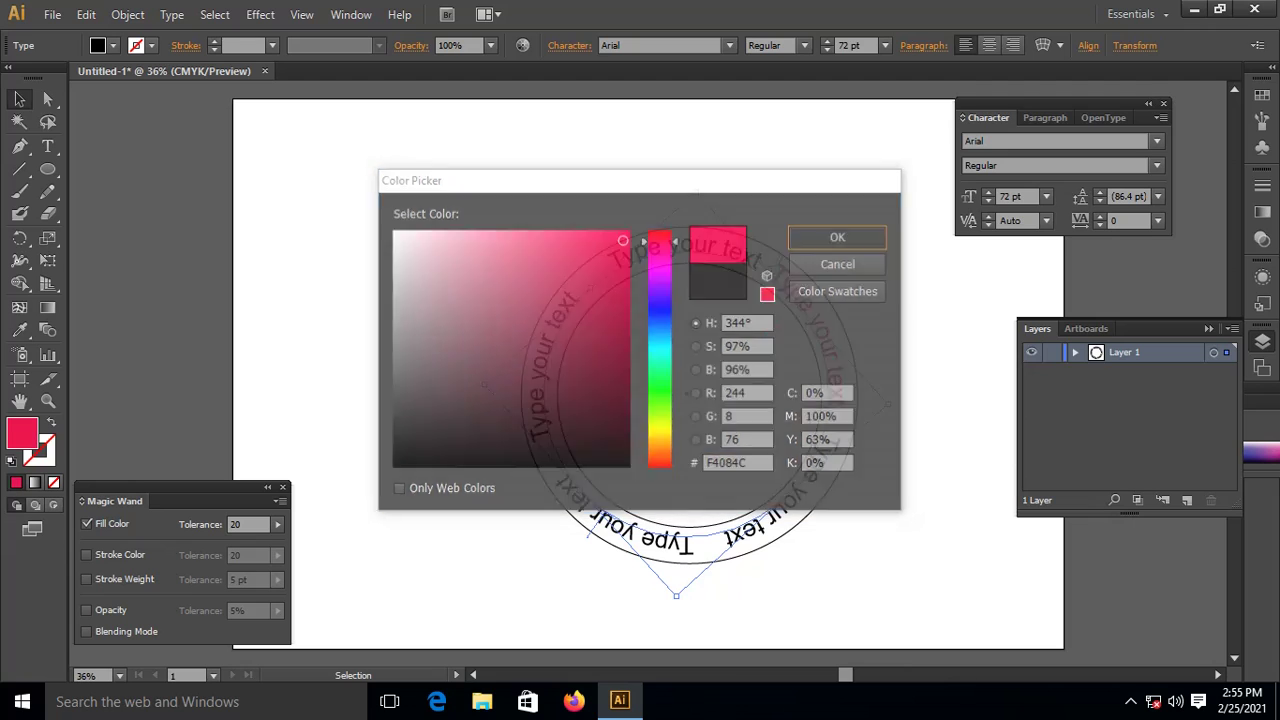
key(ctrl+shift+a)
Step: Fill another text repeat with blue #2b15d2
key(ctrl+a)
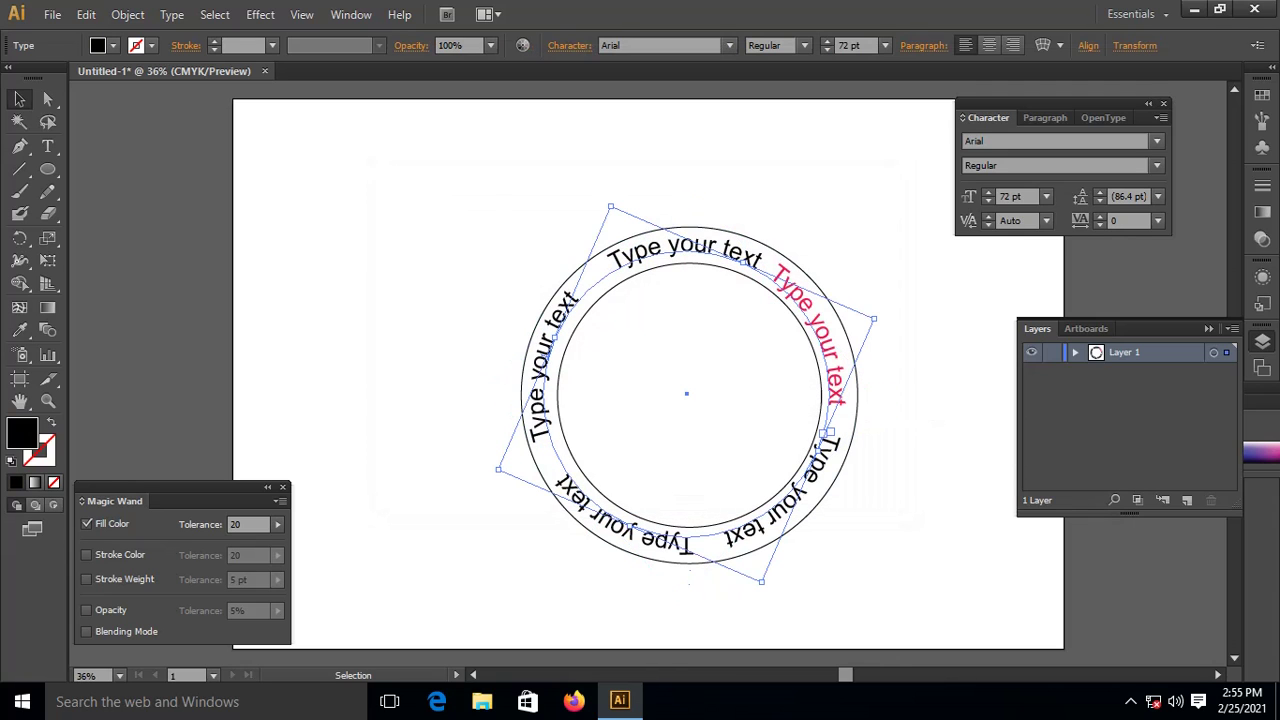
double_click(22, 432)
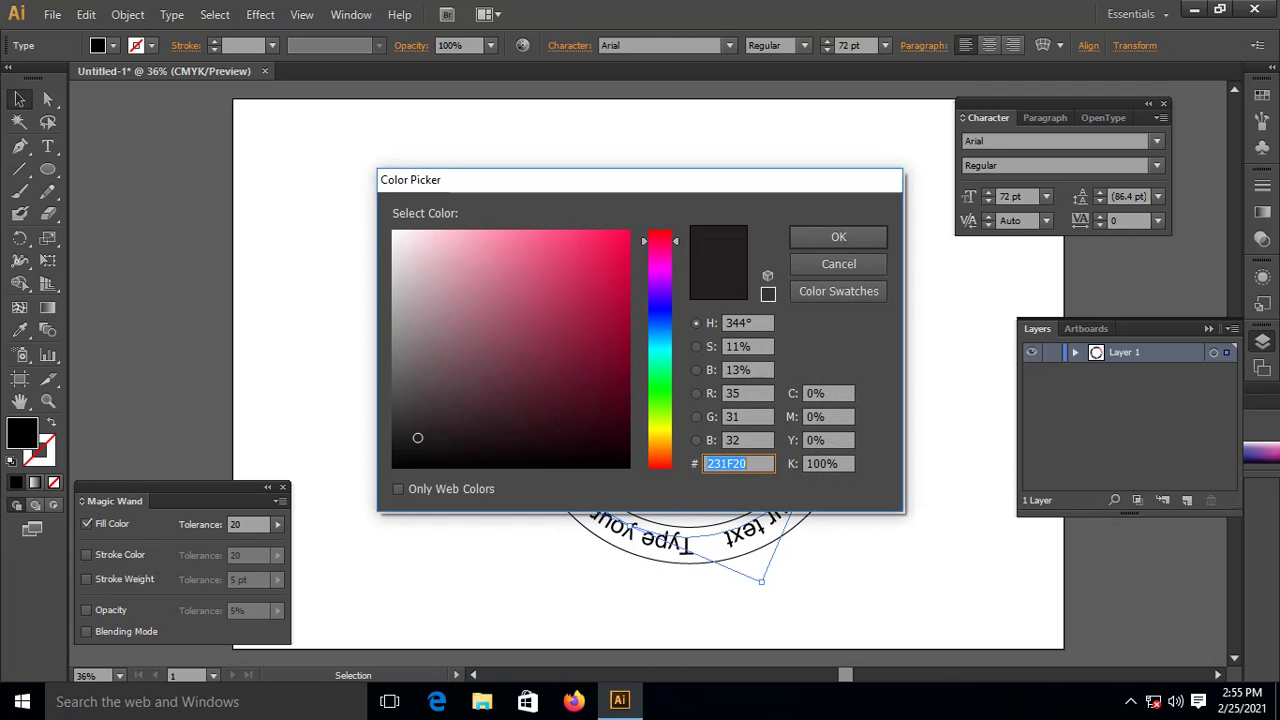
text(2b15d2)
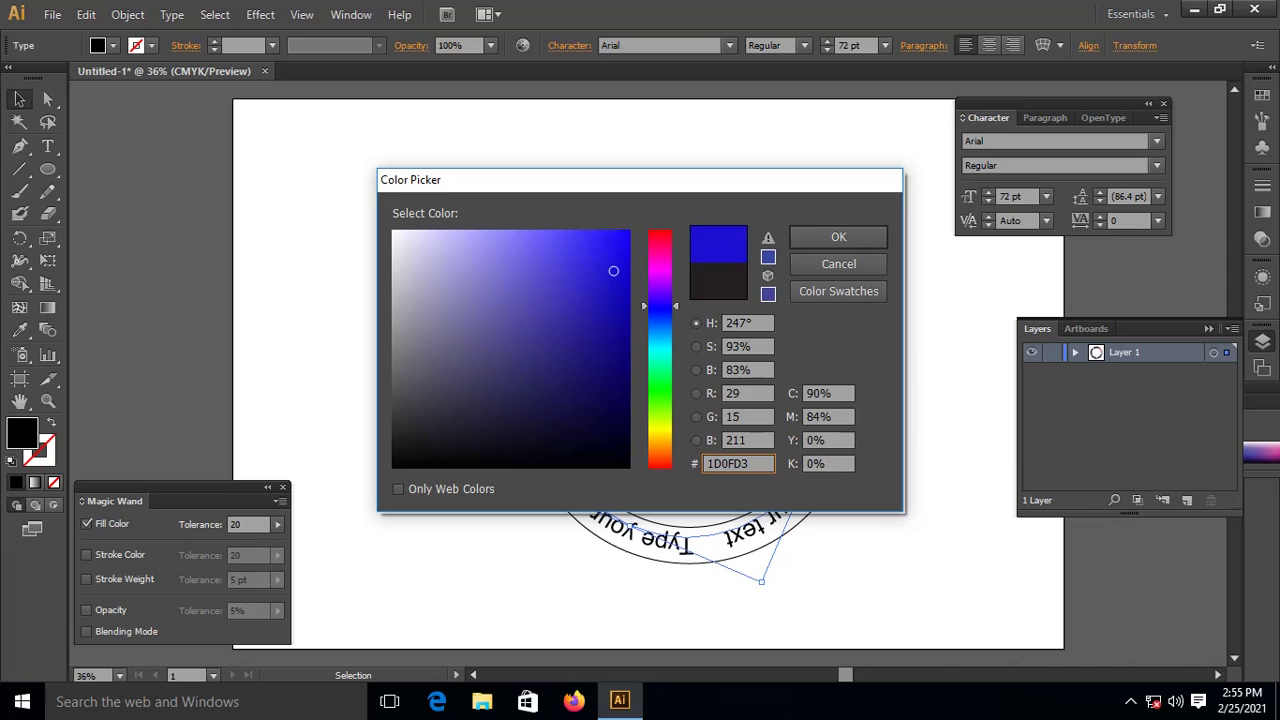
key(Return)
key(ctrl+shift+a)
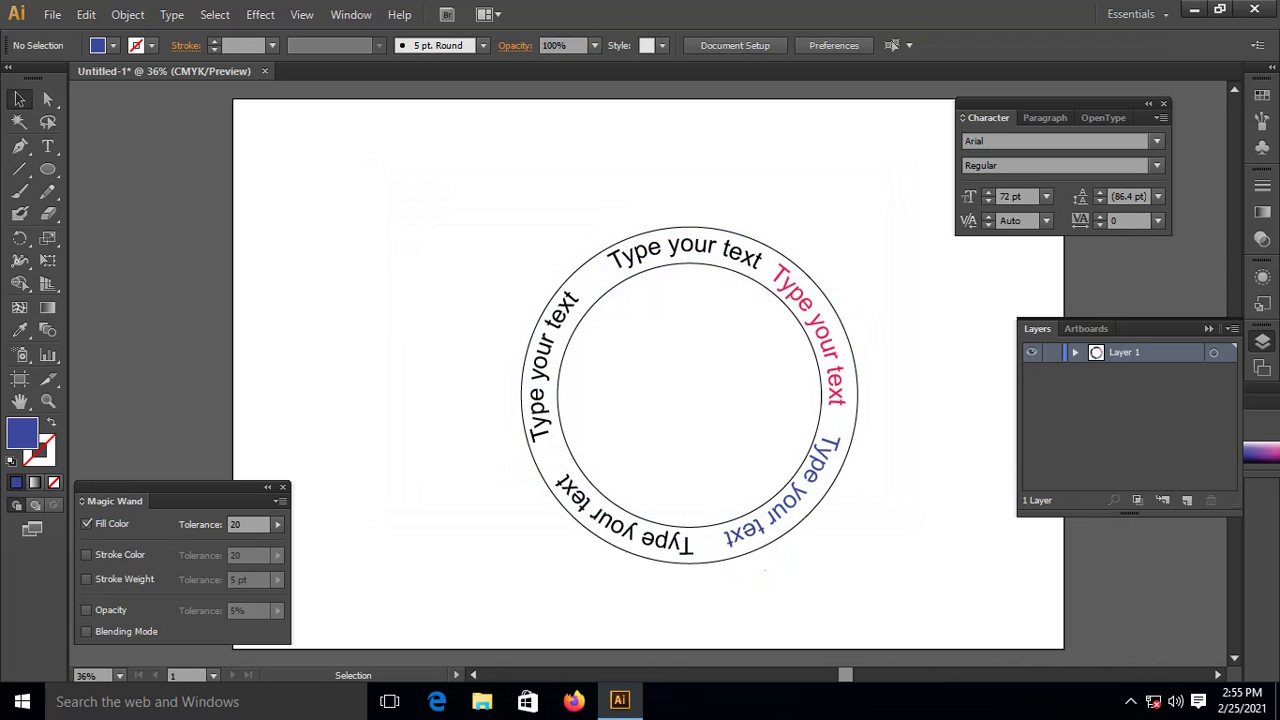
Step: Colour the bottom text repeat red
click(660, 527)
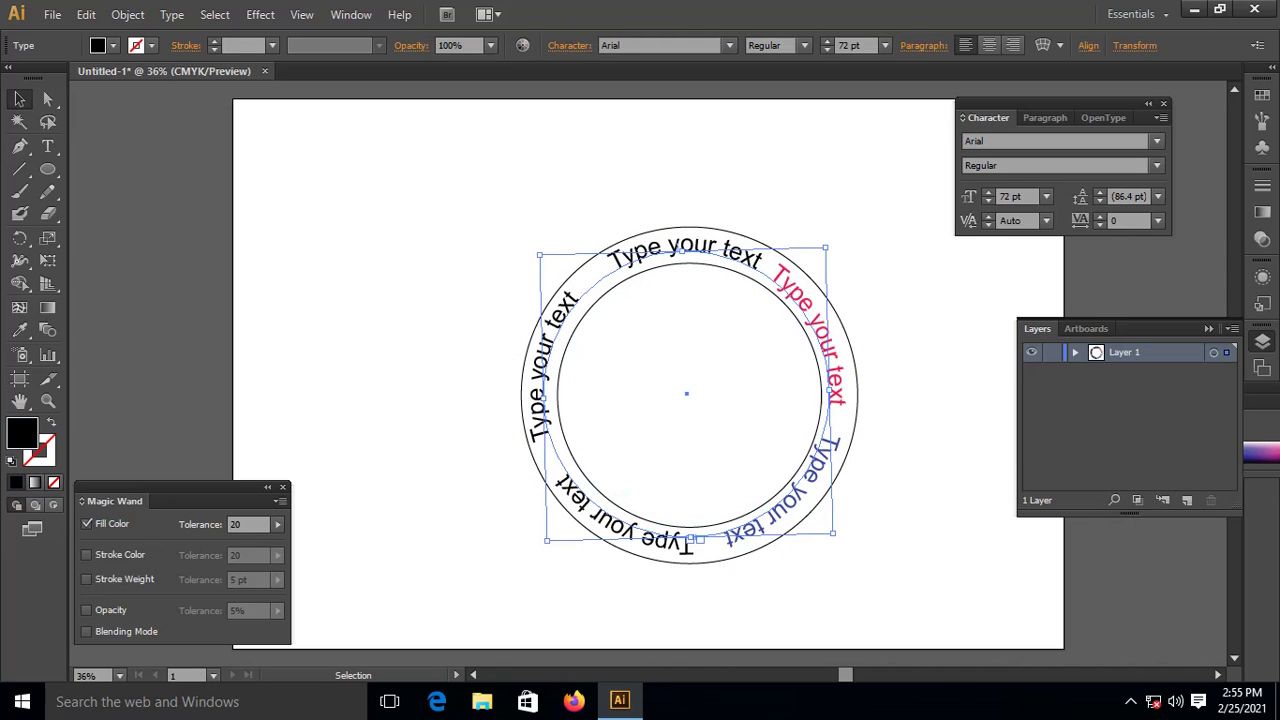
text(1F1D21)
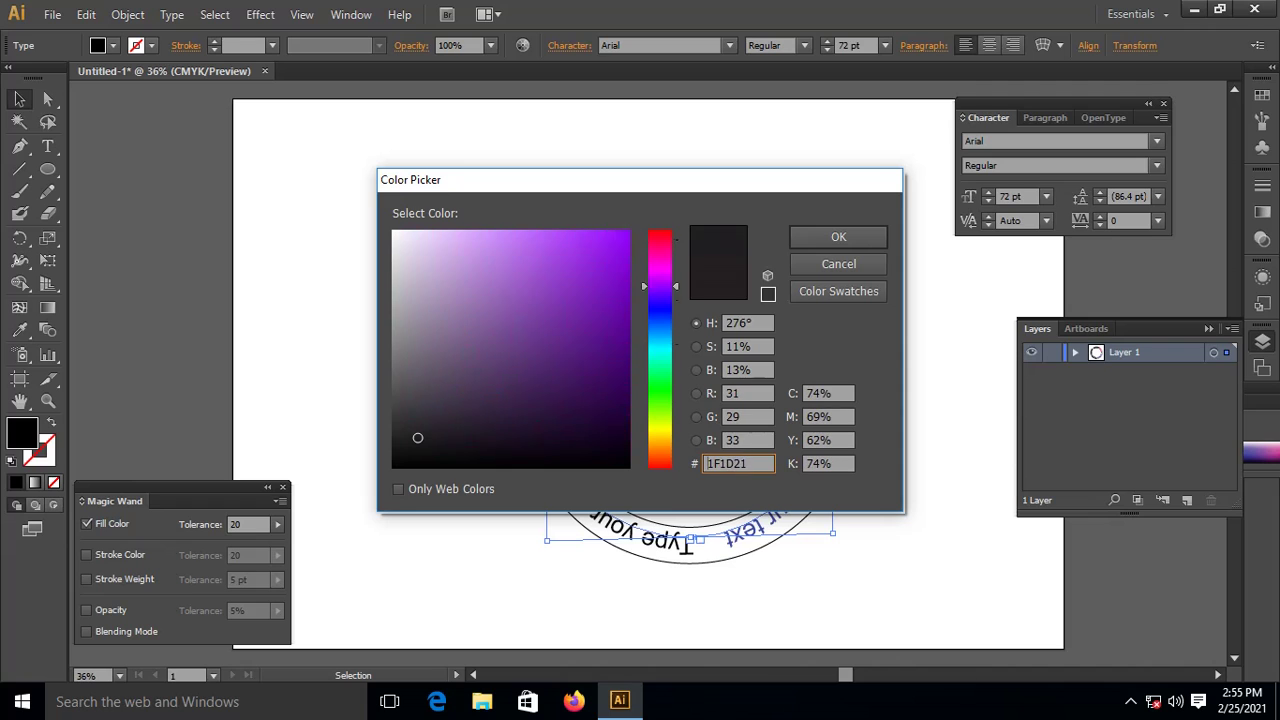
text(1D1EED1C24)
key(Return)
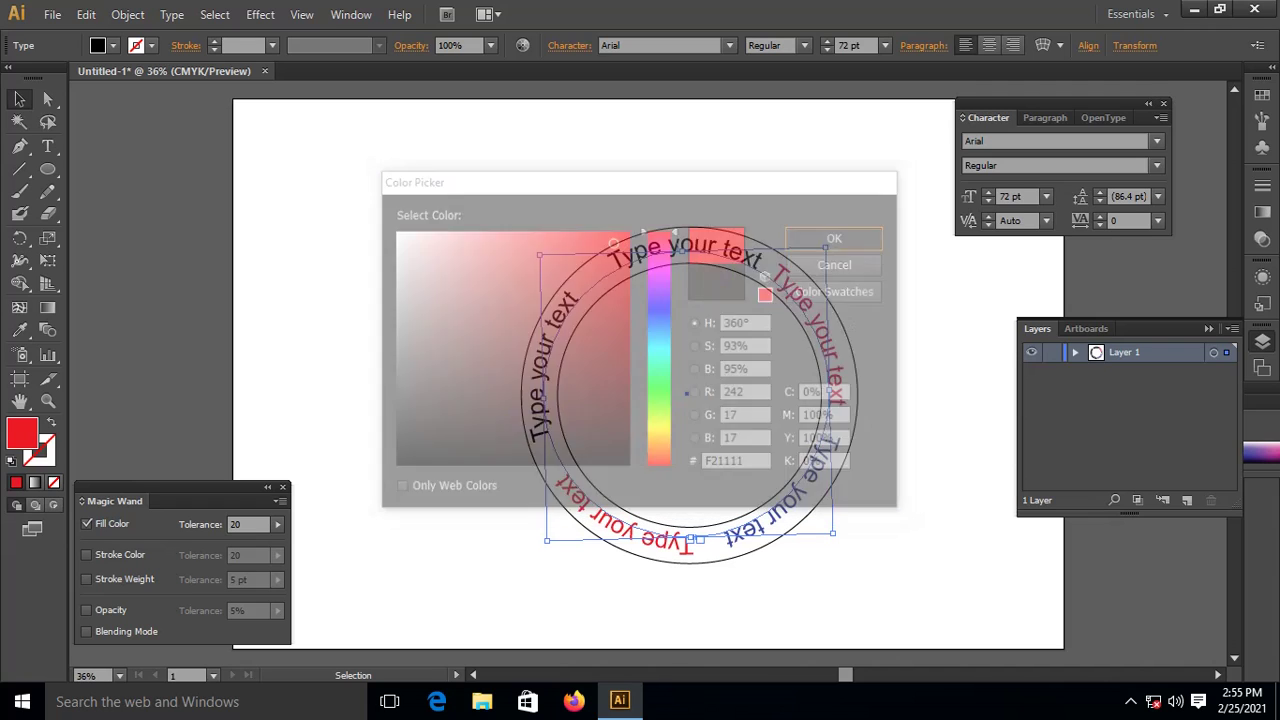
key(ctrl+shift+a)
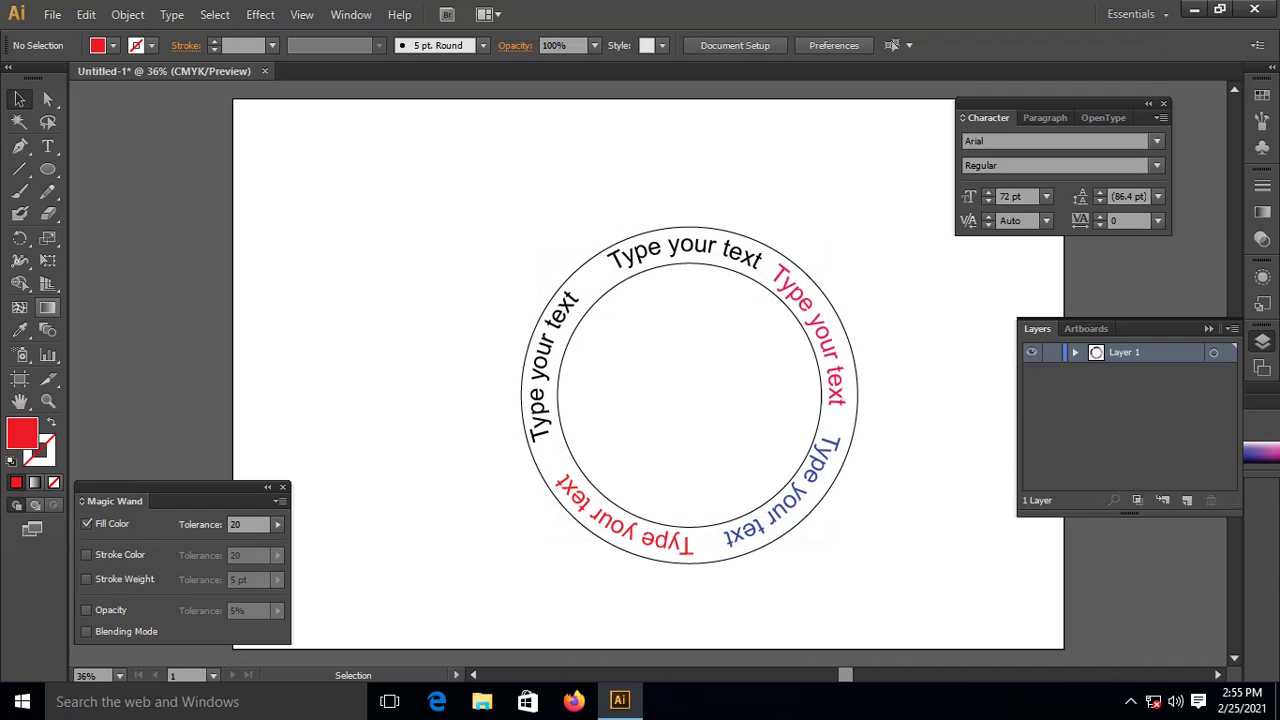
Step: Colour the left text repeat bright orange in the Color Picker
click(548, 440)
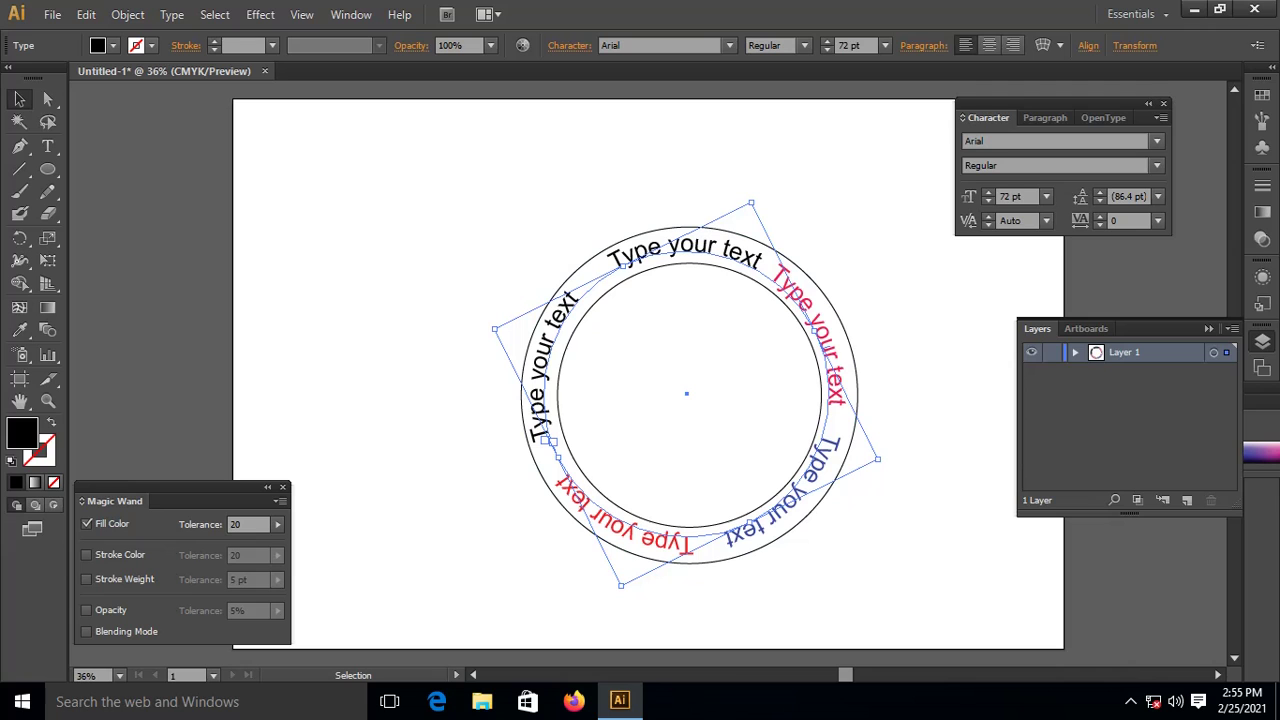
double_click(22, 432)
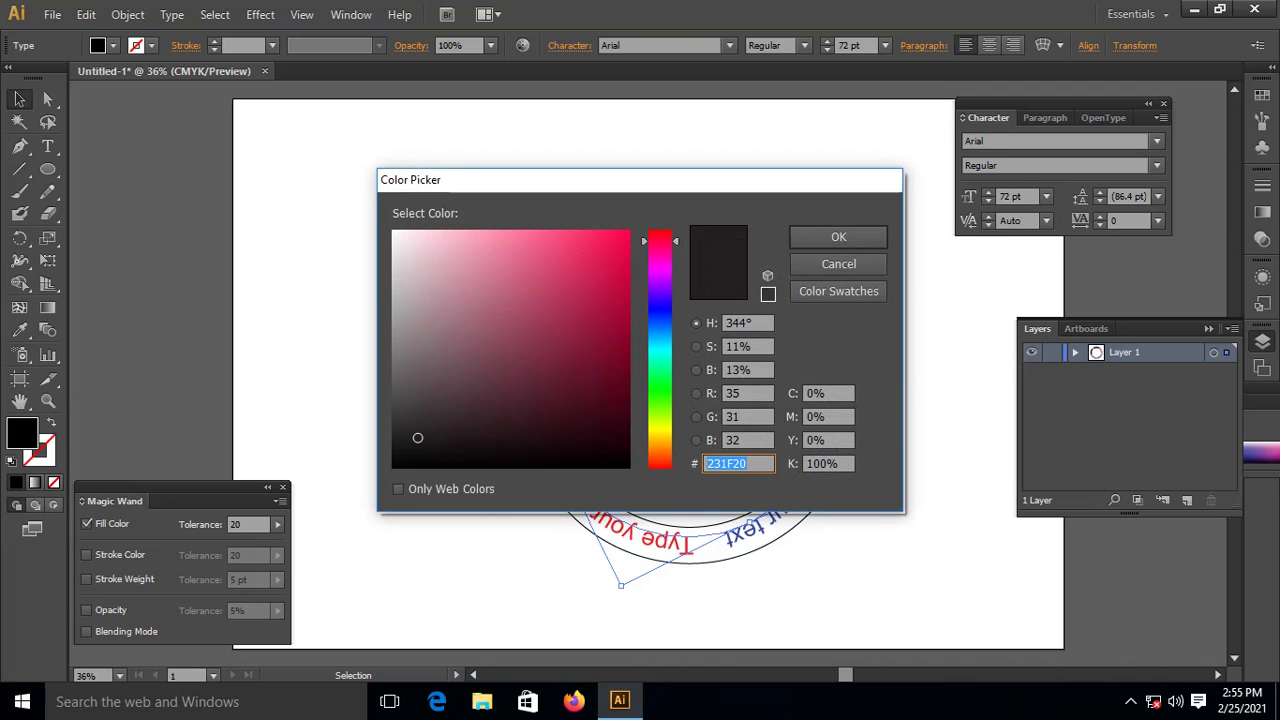
drag(660, 241, 660, 455)
click(615, 232)
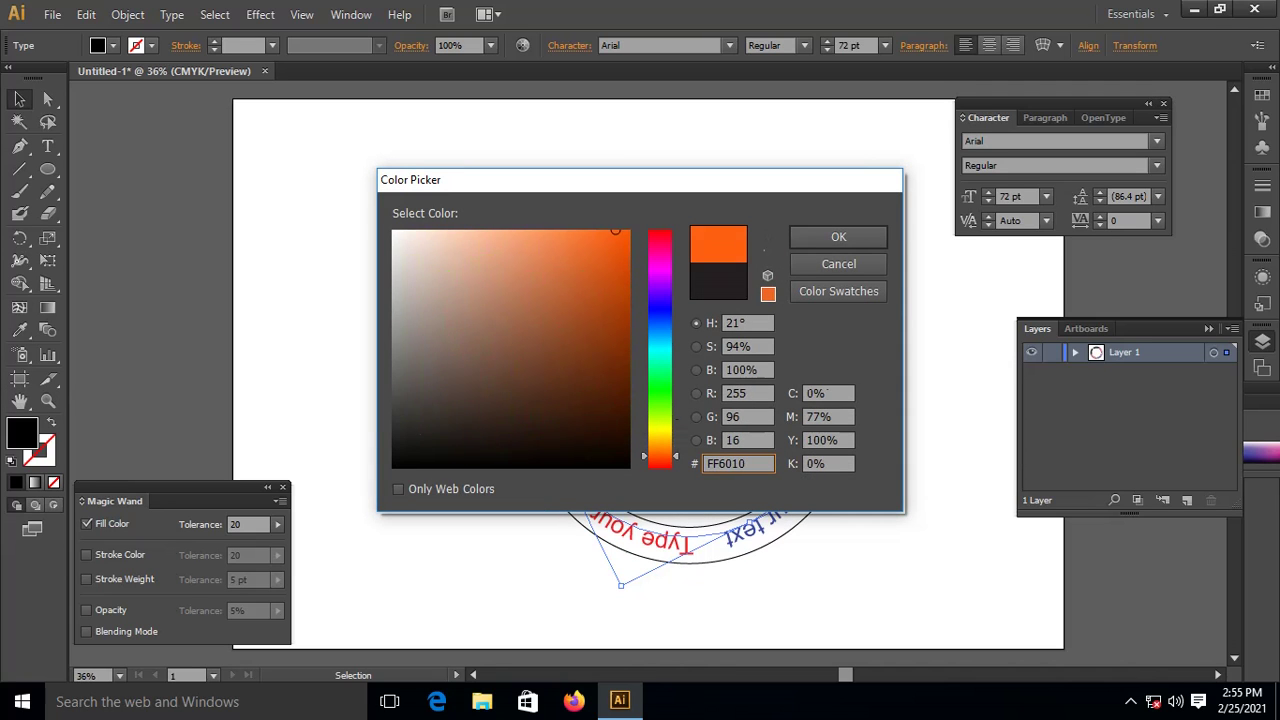
click(838, 237)
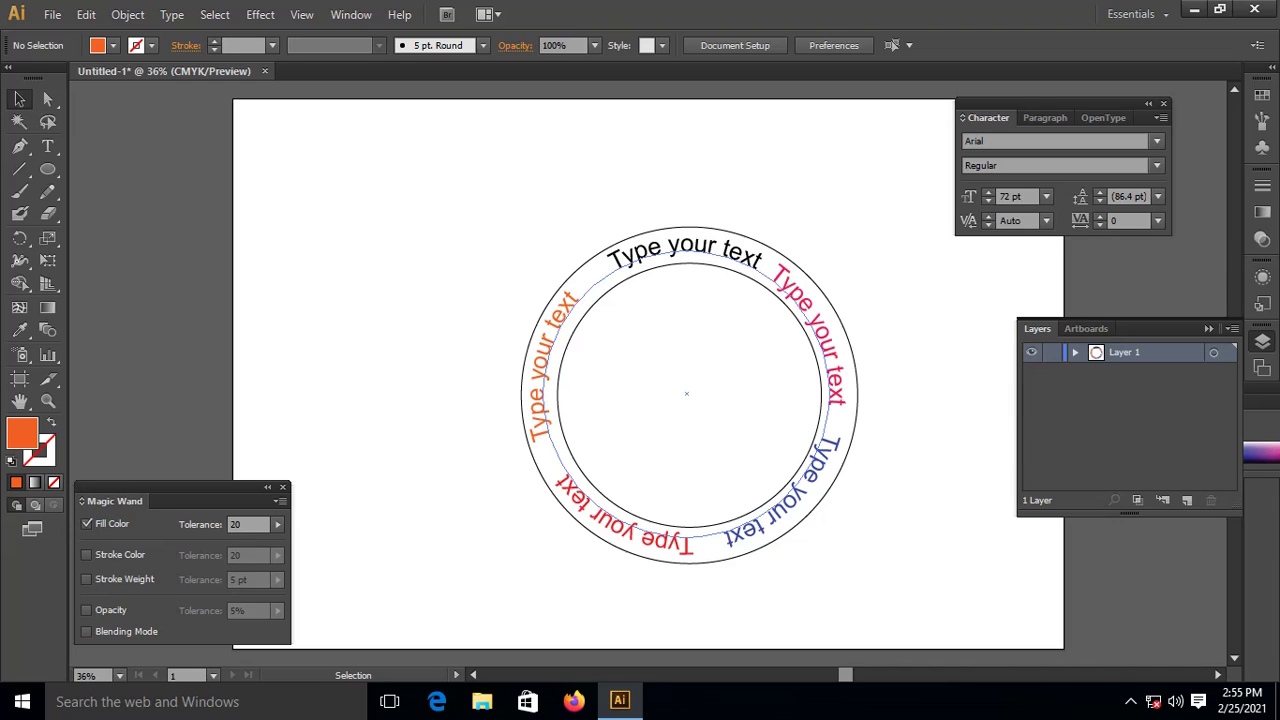
click(664, 228)
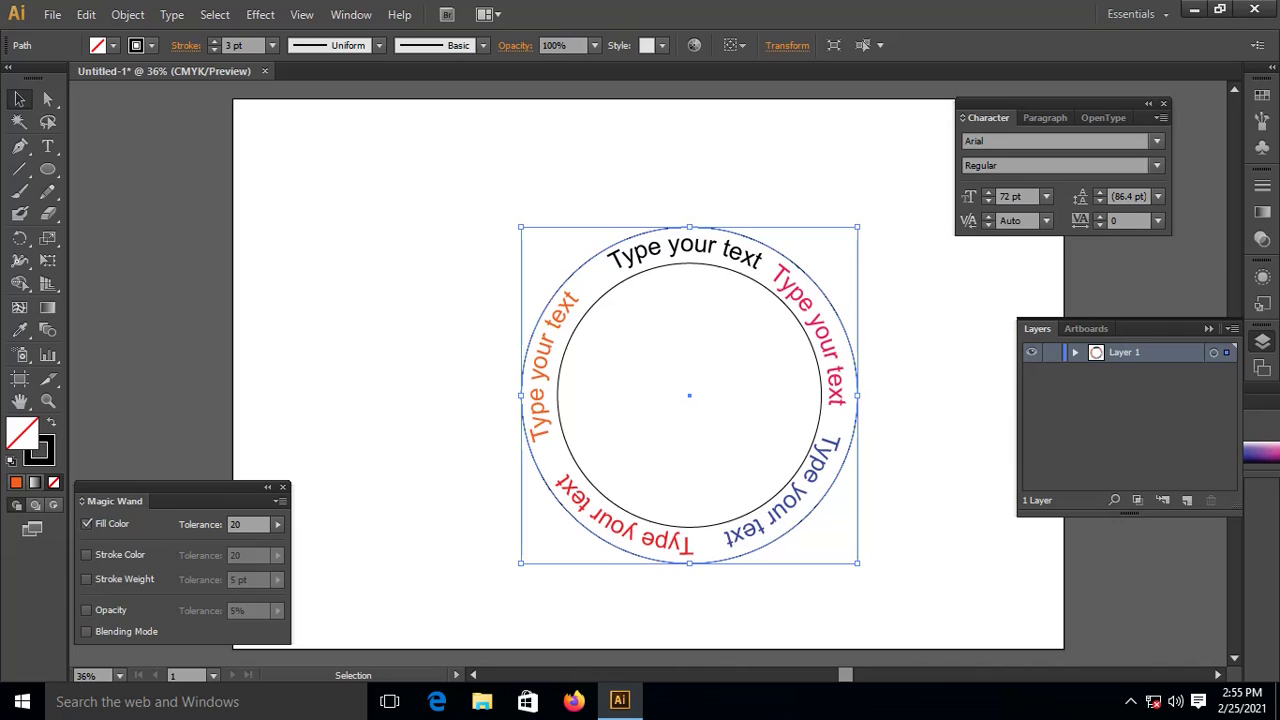
Step: Give the outer circle an 8 pt black stroke
key(ctrl+shift+a)
drag(440, 211, 520, 255)
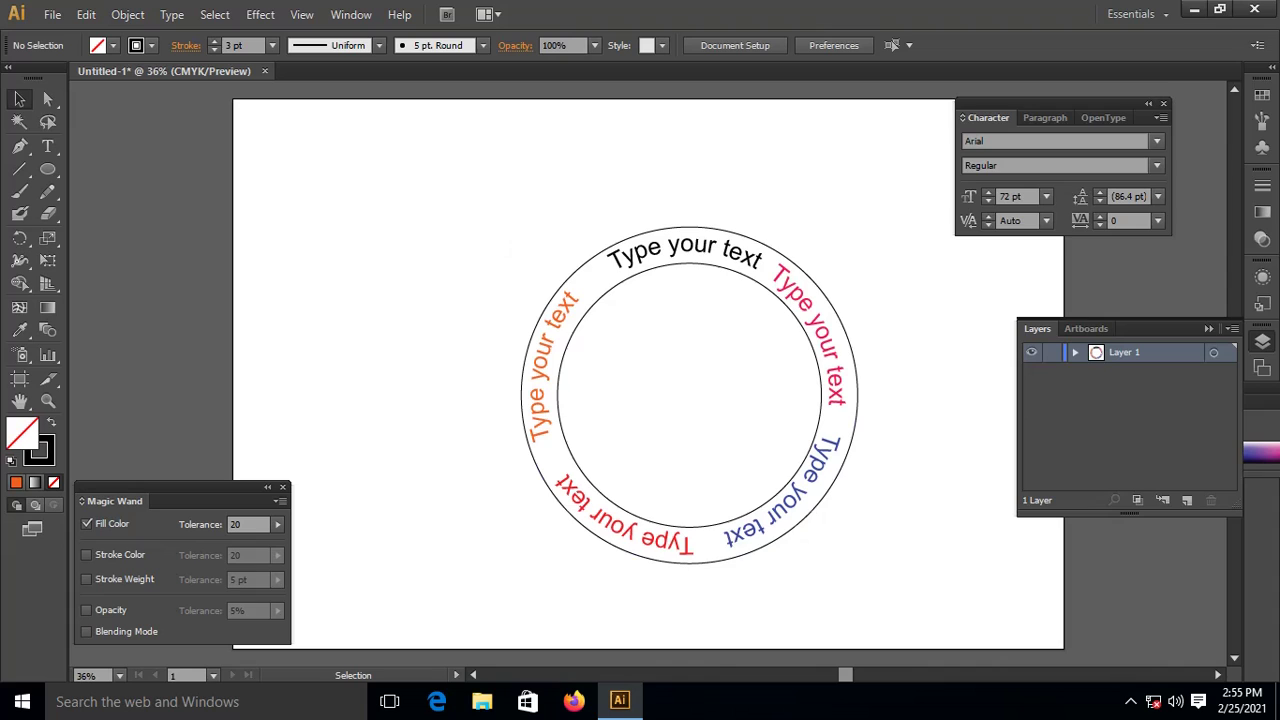
click(571, 271)
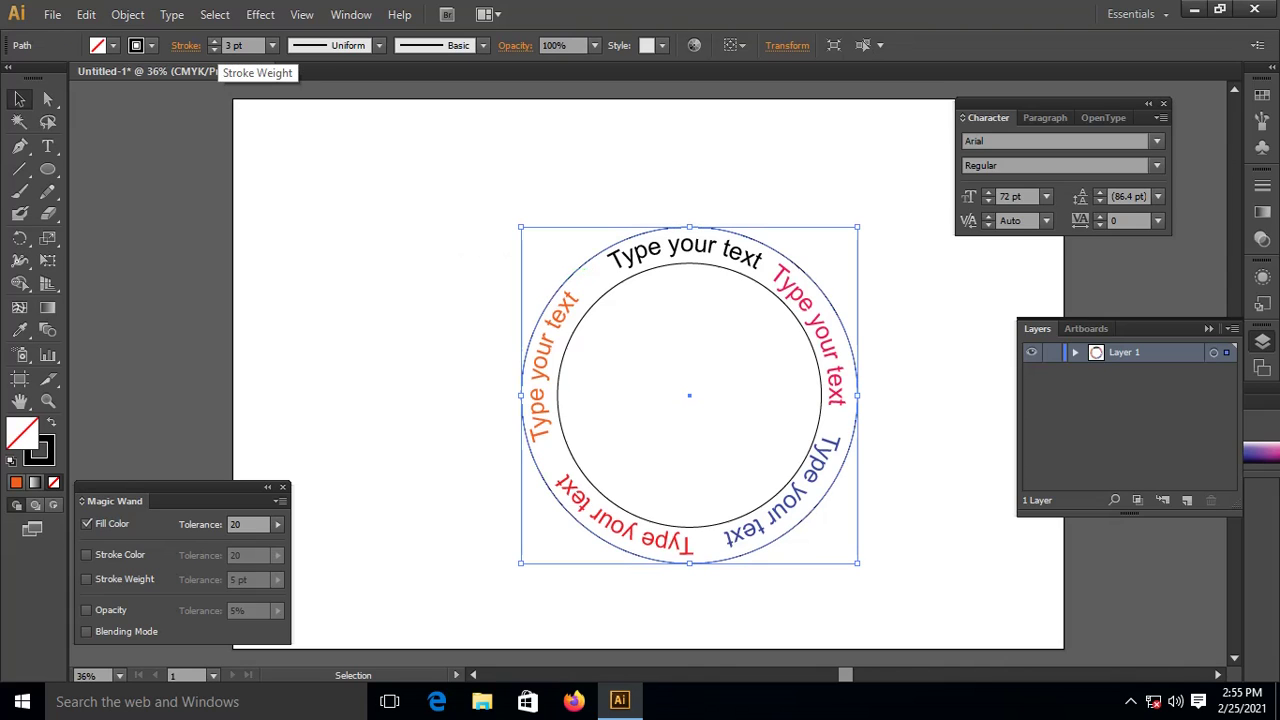
click(213, 41)
click(213, 41)
click(213, 41)
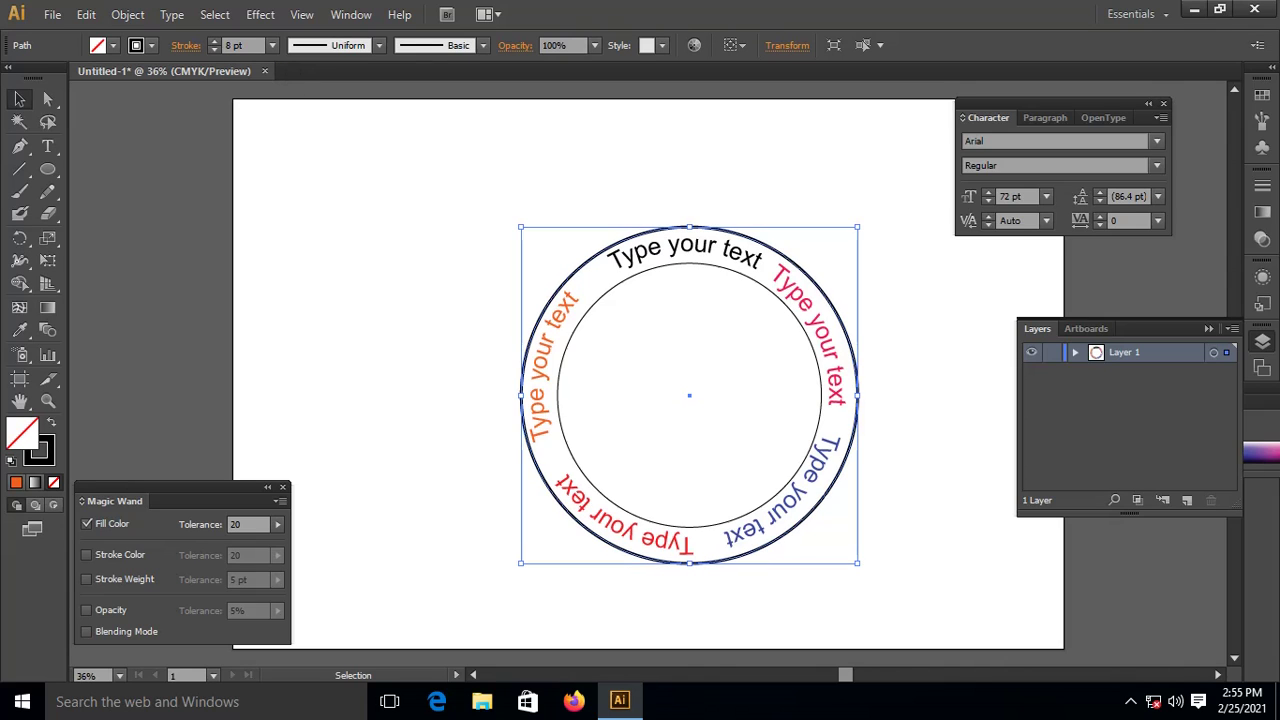
key(ctrl+shift+a)
Step: Give the inner circle a 6 pt black stroke
click(620, 282)
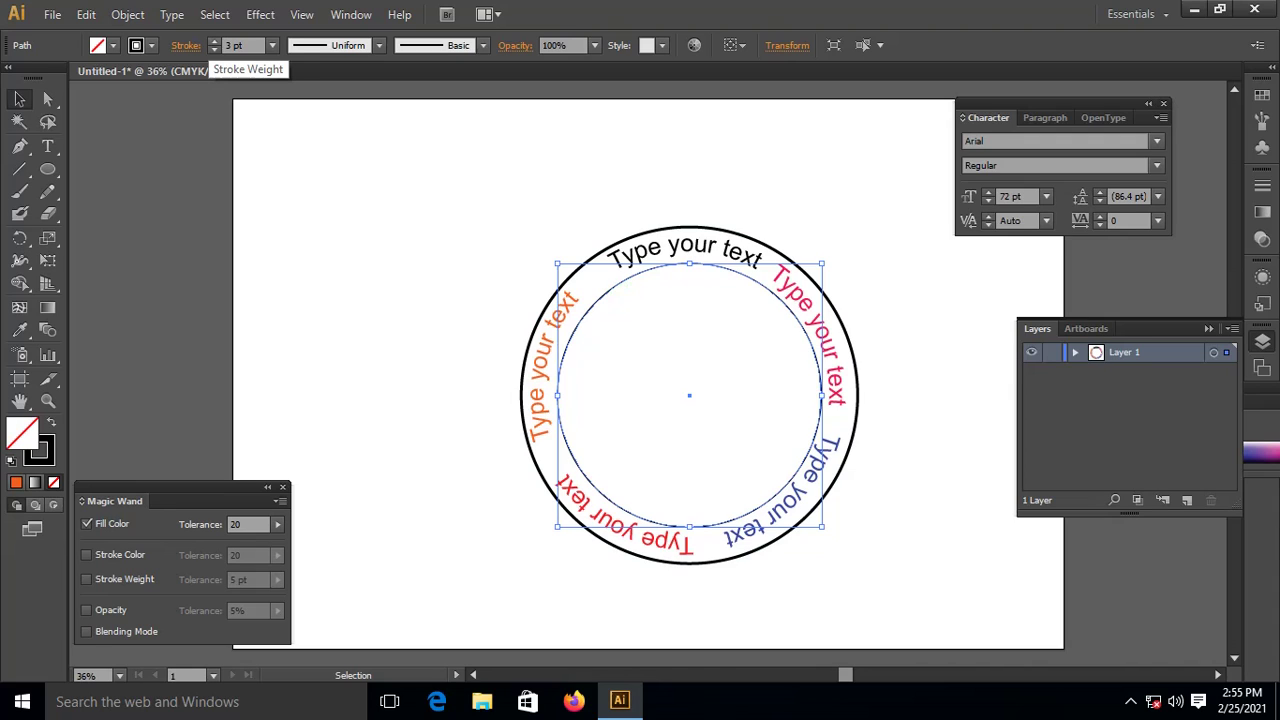
click(213, 41)
click(213, 41)
key(ctrl+shift+a)
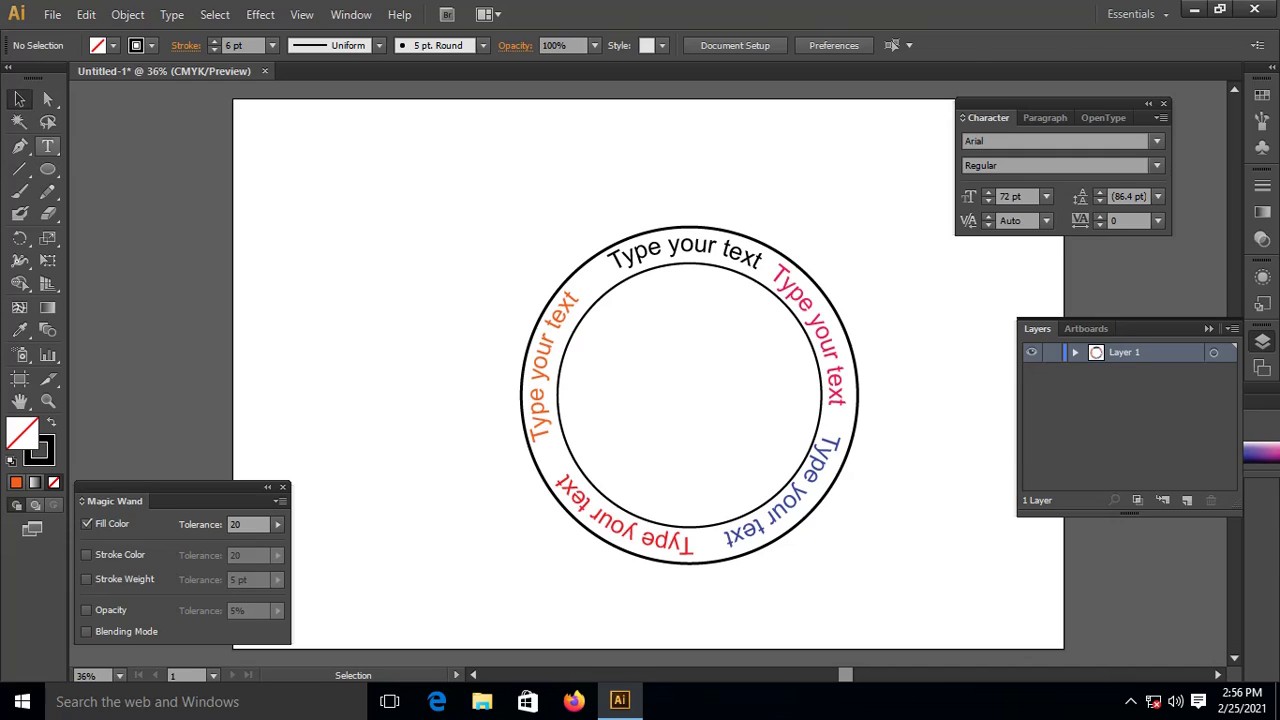
Step: Type the word 'Logo' in black inside the inner circle
click(47, 146)
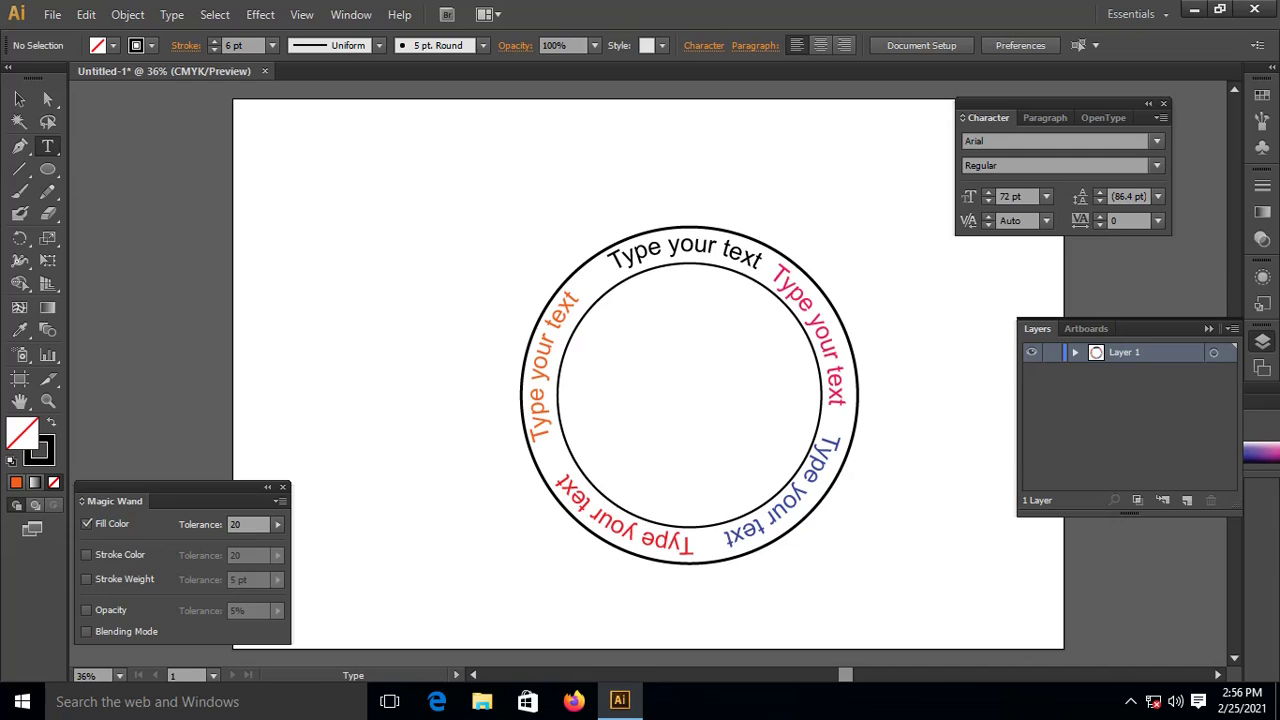
key(shift+x)
click(651, 372)
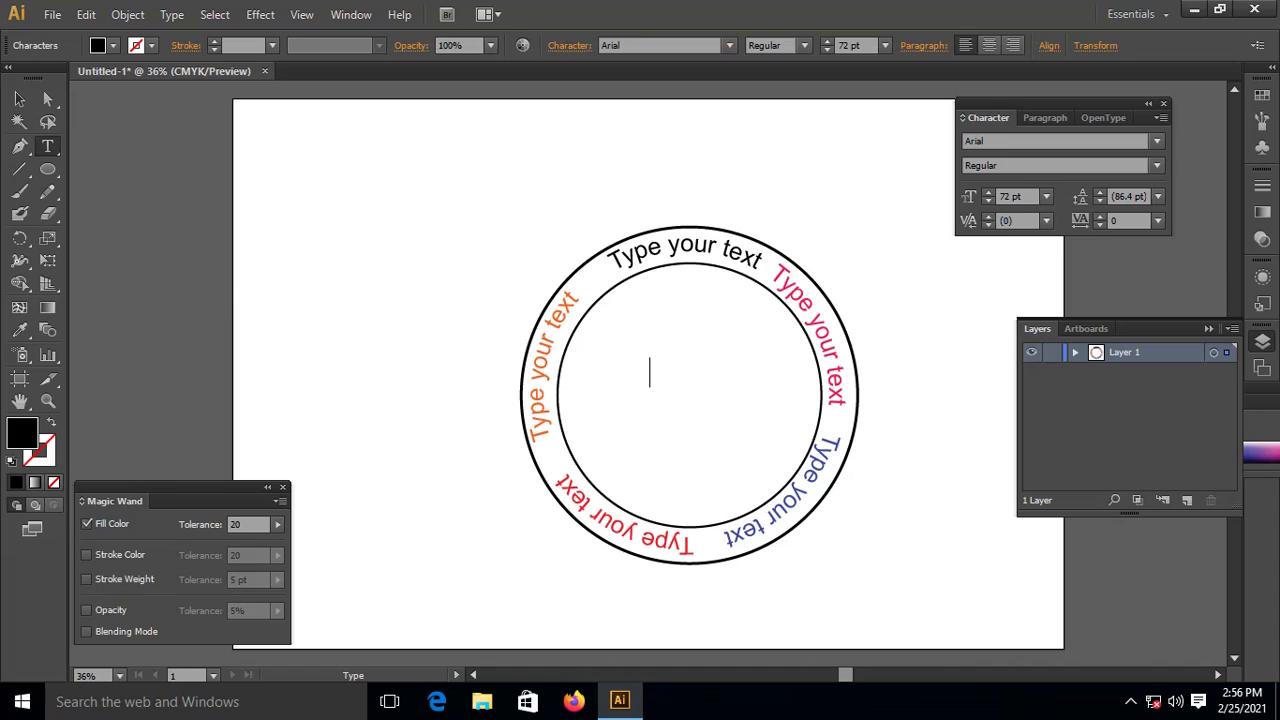
text(Lo)
text(go)
Step: Nudge 'Logo' to the circle's centre, then select the whole badge
click(19, 99)
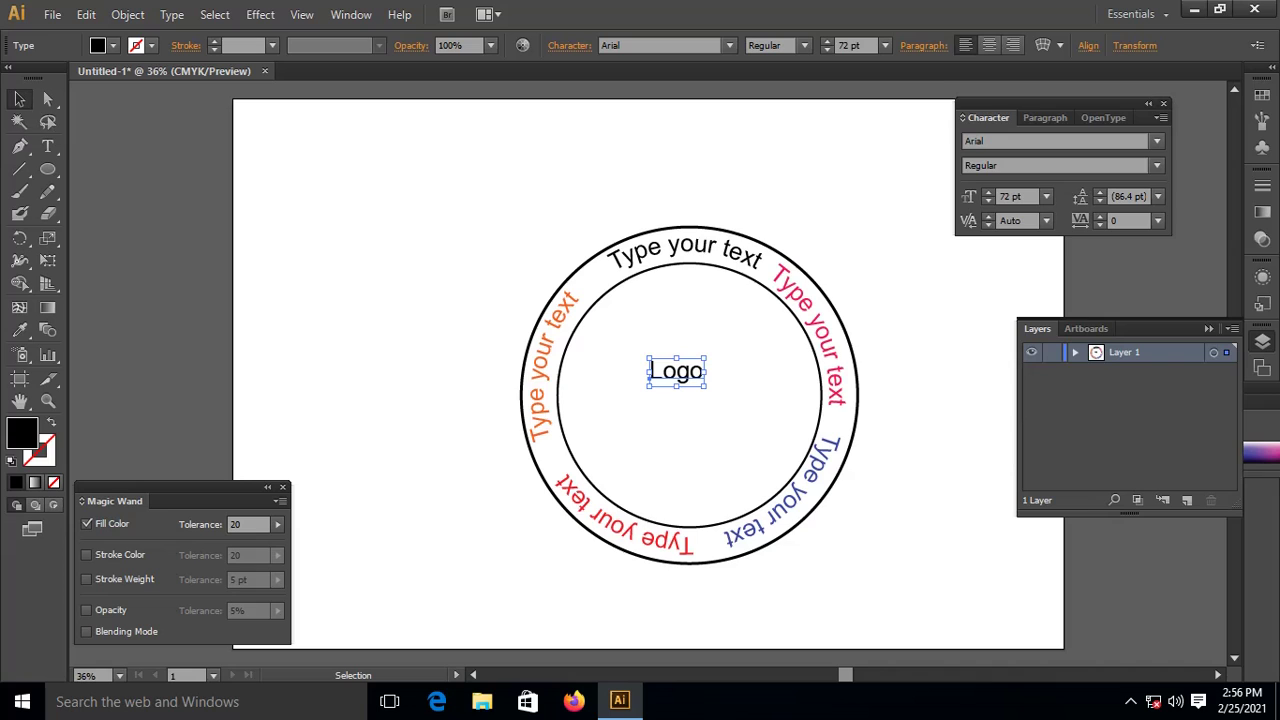
drag(690, 375, 707, 390)
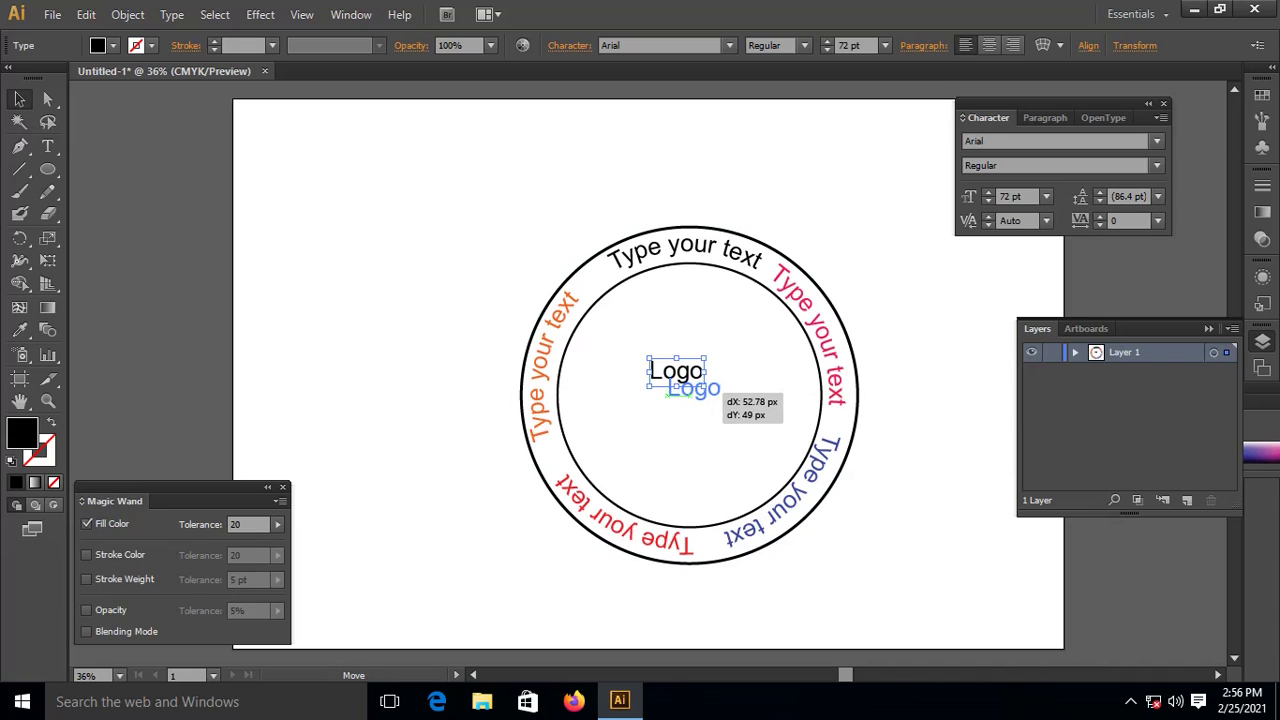
click(900, 395)
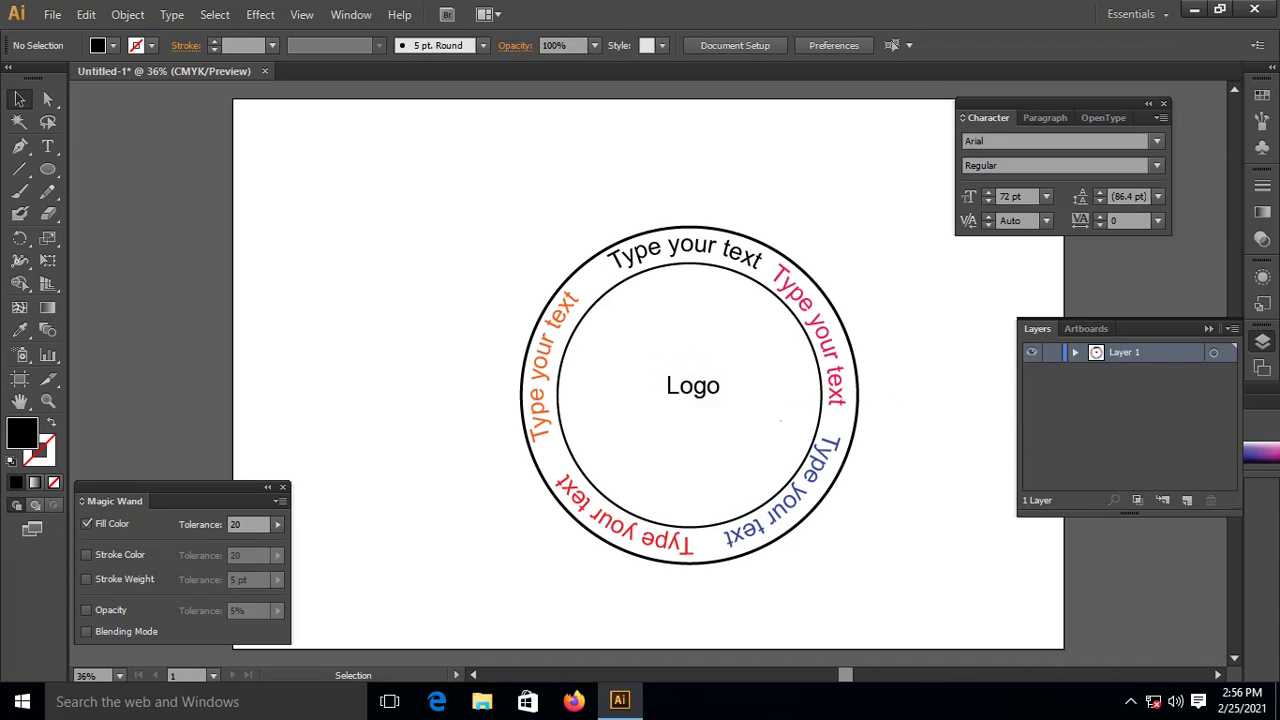
drag(462, 156, 960, 632)
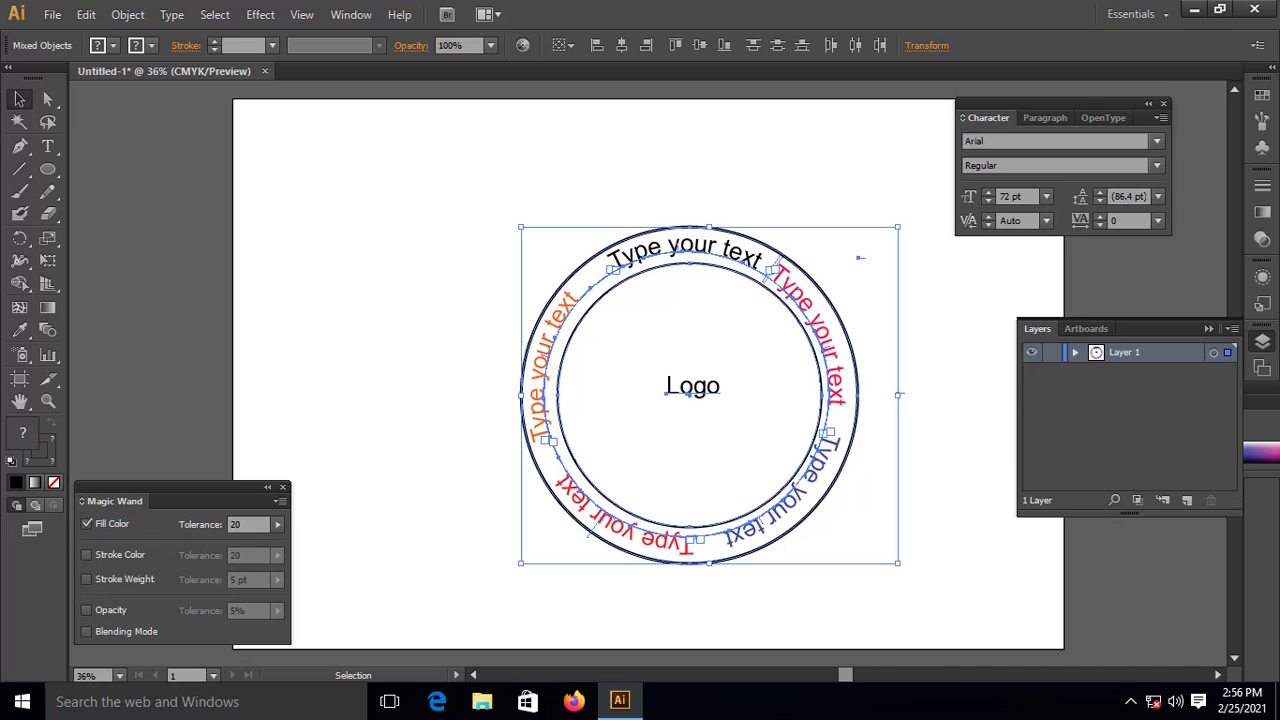
Step: Move the 'Logo' text out of the badge to the upper left
drag(797, 170, 830, 360)
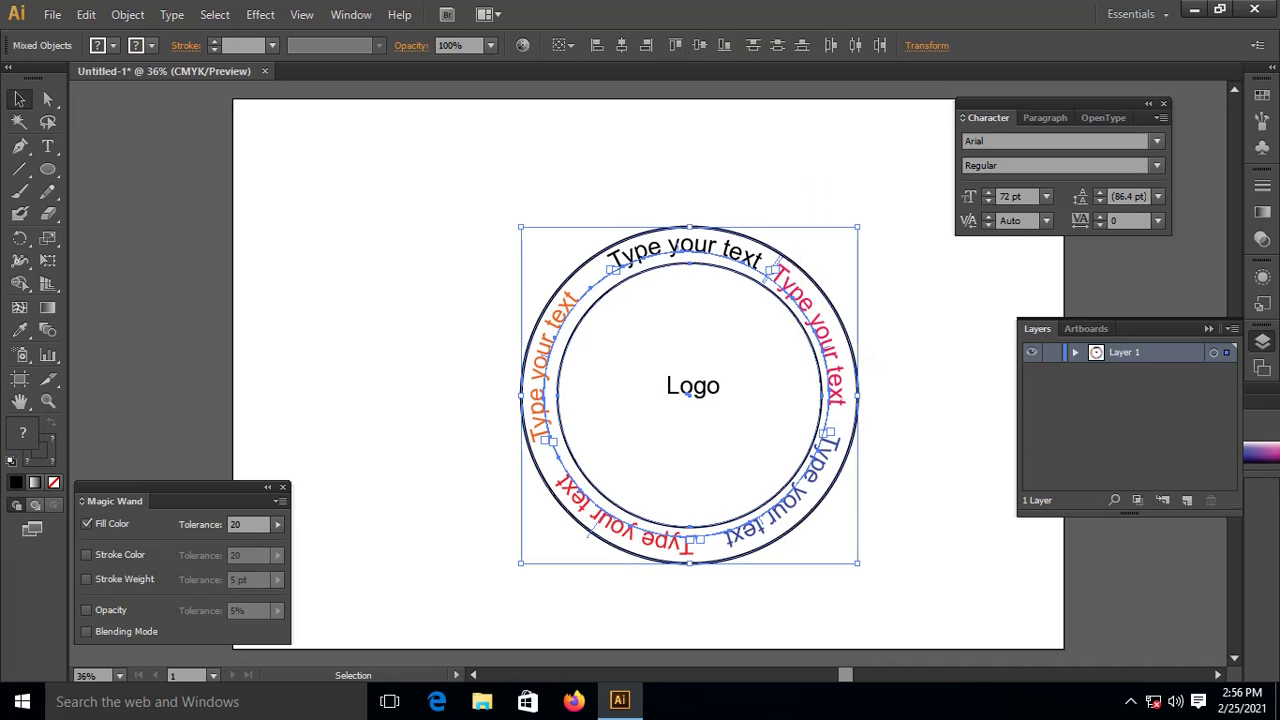
click(693, 388)
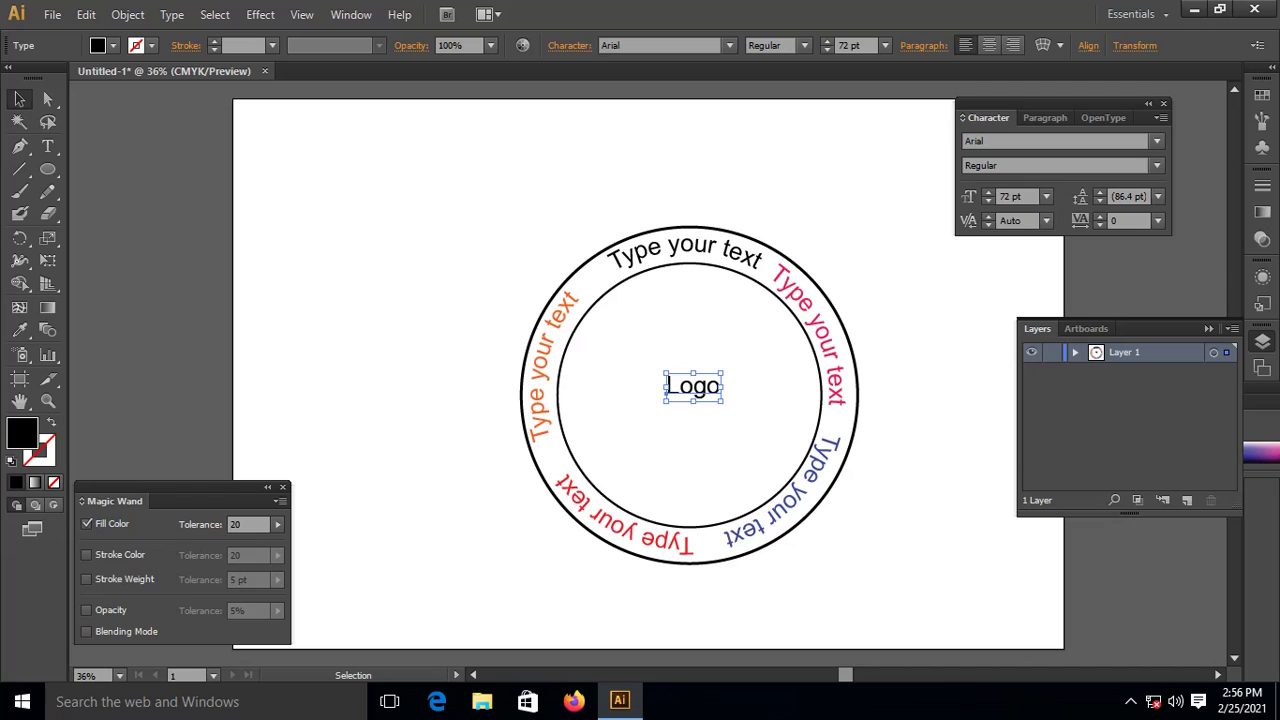
drag(693, 386, 399, 233)
Step: Scale the circles and circular text down from the centre, then drag 'Logo' back inside
drag(561, 177, 934, 606)
drag(859, 257, 858, 268)
key(ctrl+shift+a)
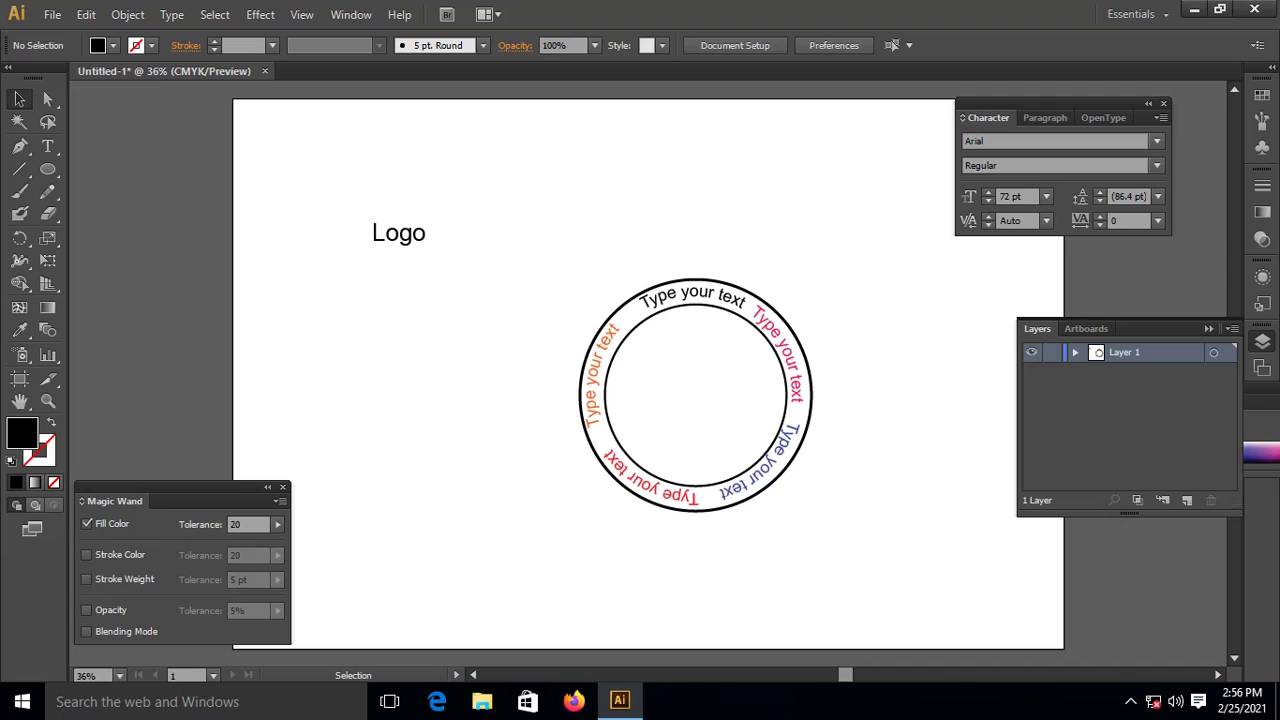
drag(332, 188, 453, 291)
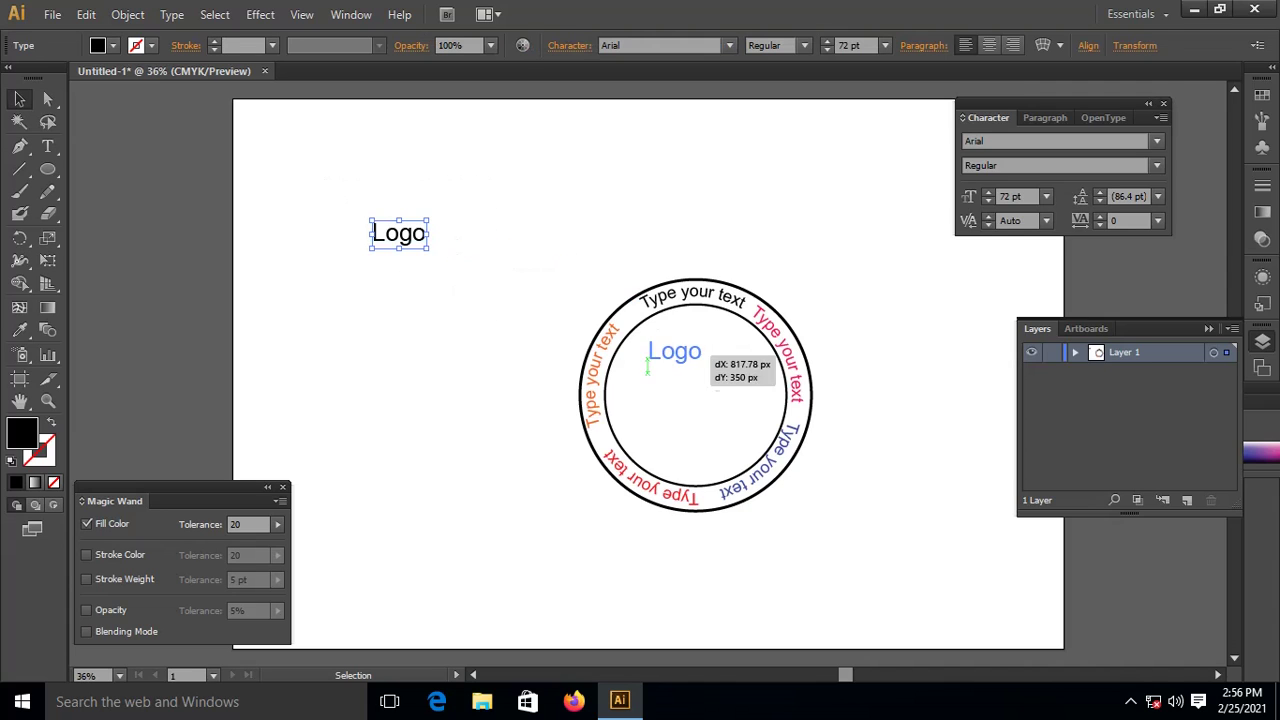